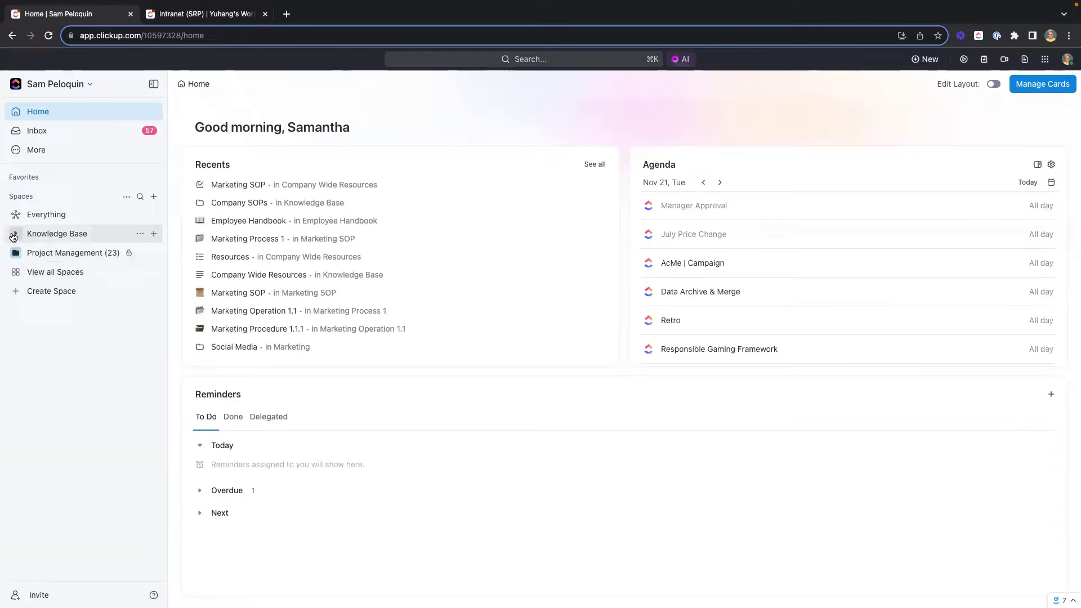
Step: Expand the Knowledge Base space and look through the docs in its Company SOPs and Project Management folders
{"action": "left_click", "coordinate": [13, 235]}
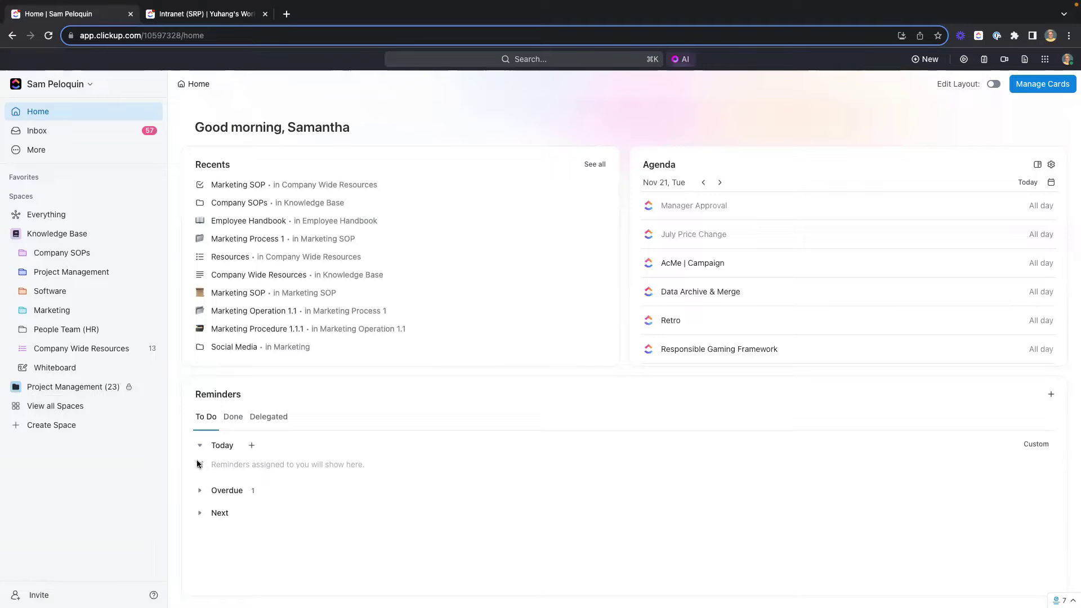
{"action": "scroll", "coordinate": [197, 463], "scroll_direction": "down", "scroll_amount": 1}
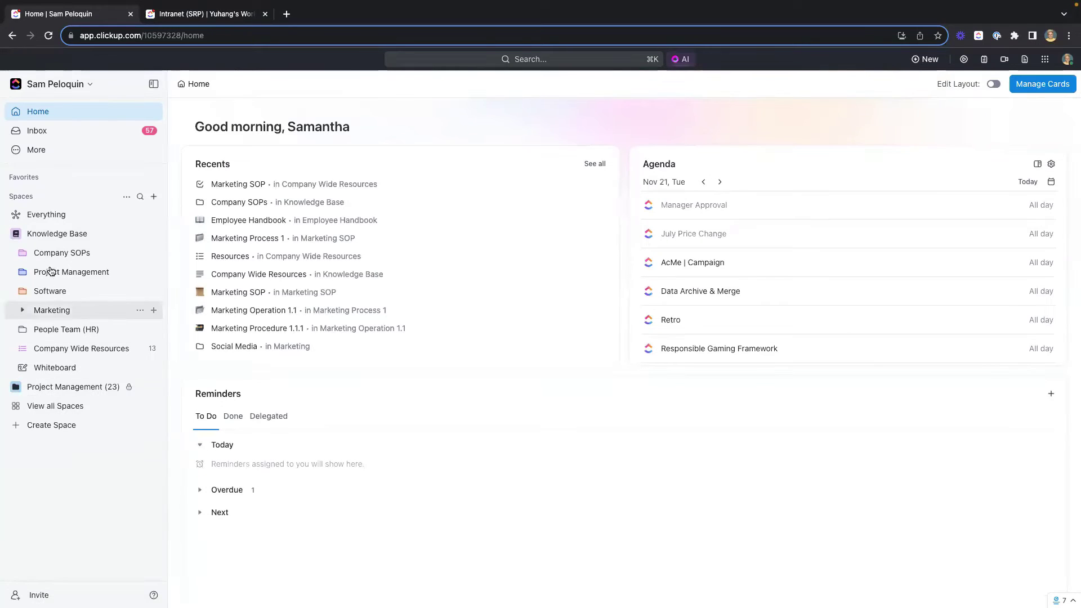
{"action": "left_click", "coordinate": [20, 255]}
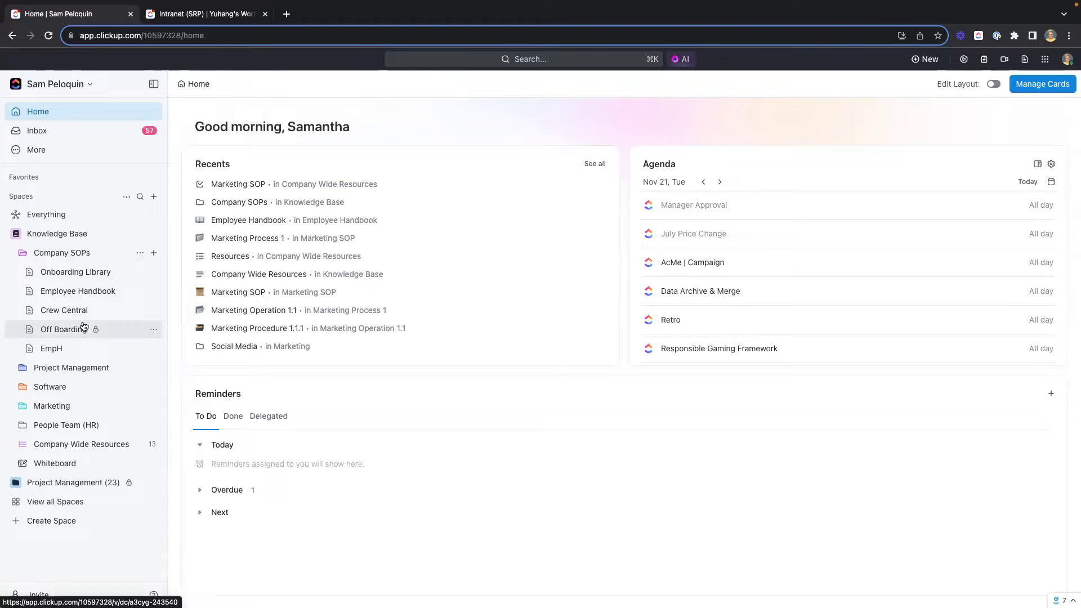
{"action": "left_click", "coordinate": [20, 253]}
{"action": "left_click", "coordinate": [18, 272]}
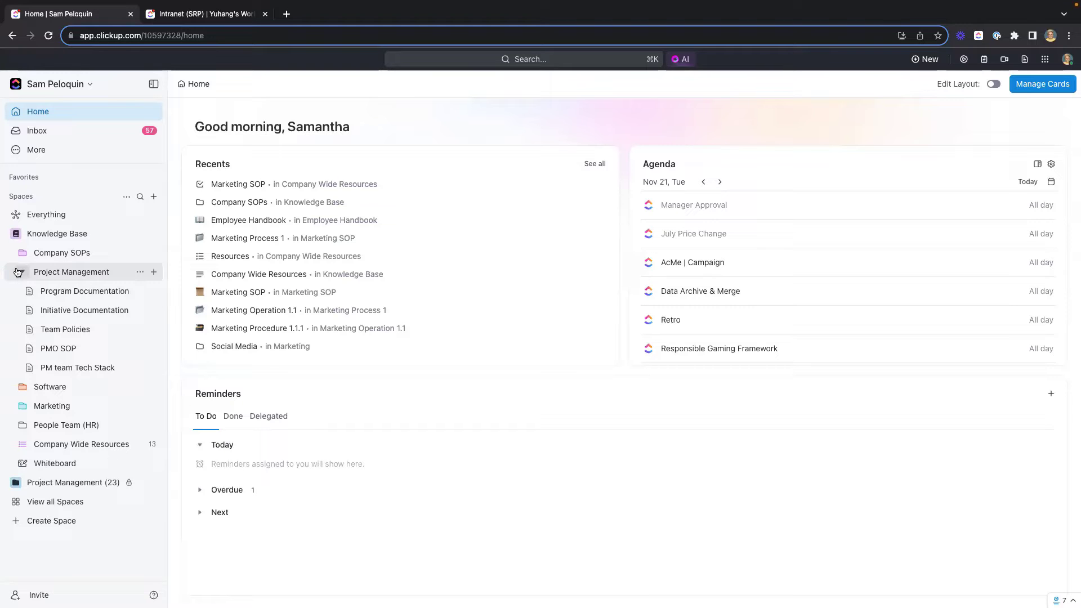
{"action": "left_click", "coordinate": [67, 335]}
{"action": "left_click", "coordinate": [17, 271]}
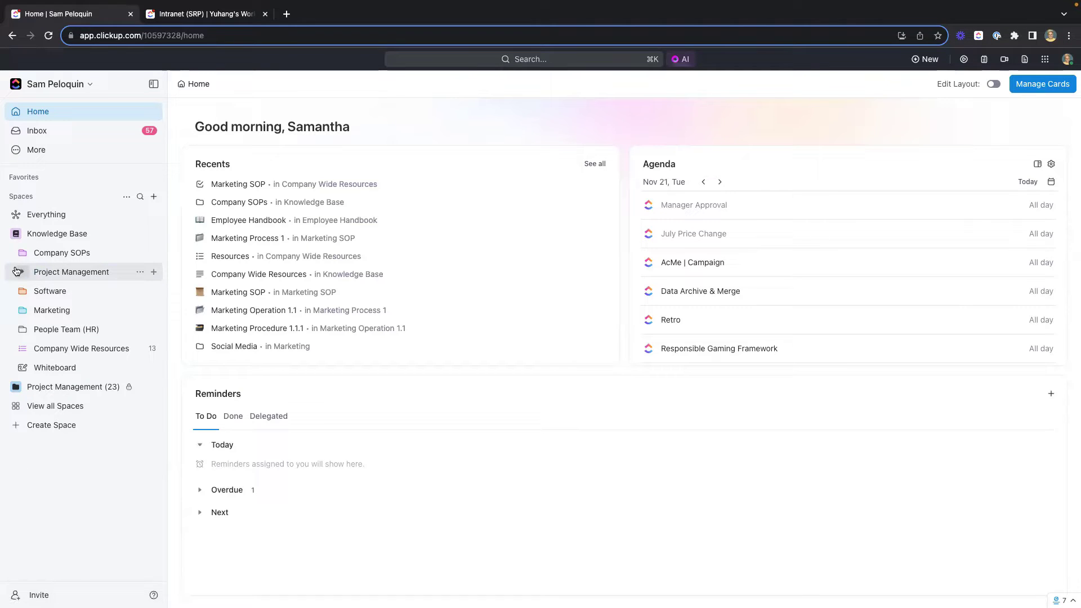
Step: Search the workspace for "program summary" and have Ask AI answer that query, then dismiss the answer
{"action": "left_click", "coordinate": [475, 61]}
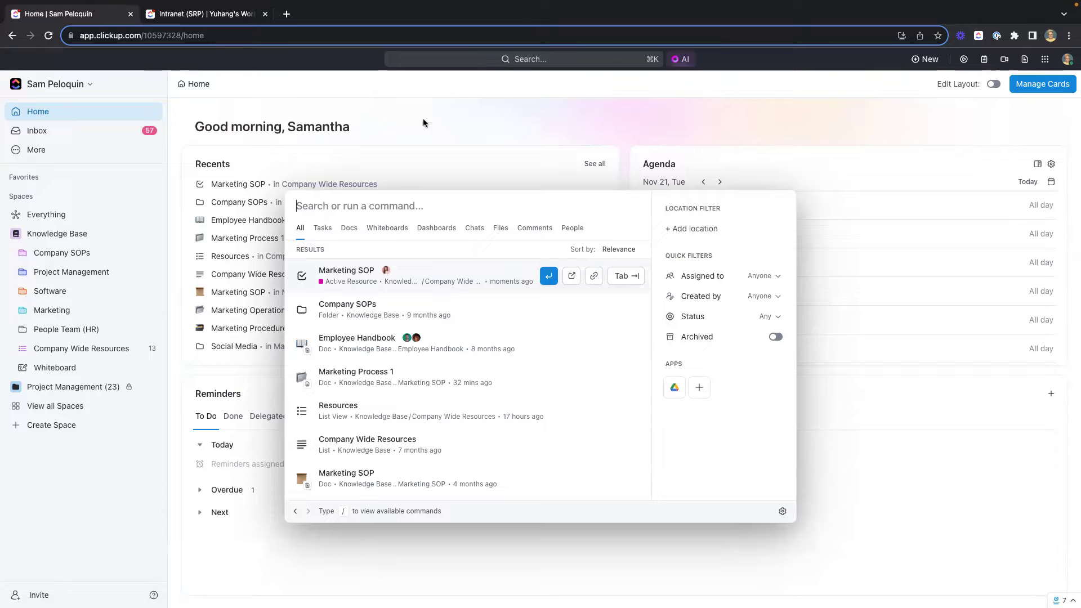
{"action": "type", "text": "progr"}
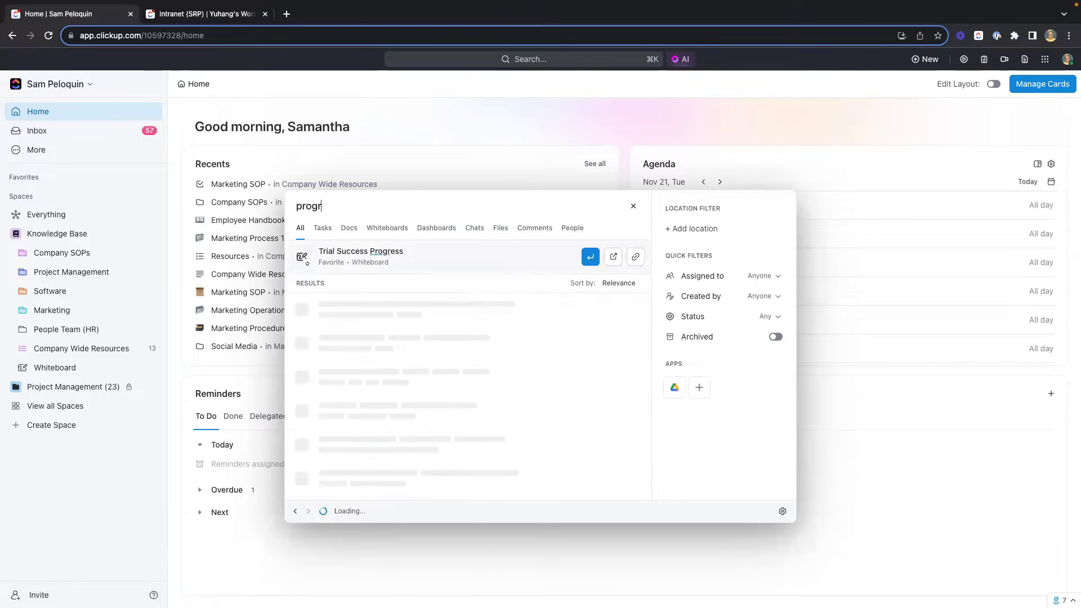
{"action": "type", "text": "am summary"}
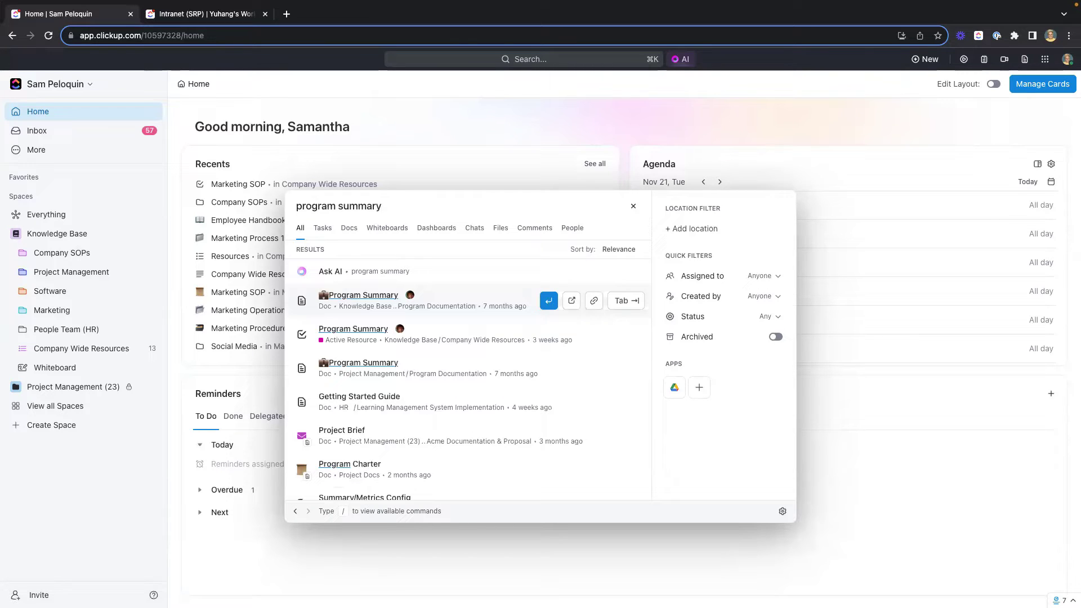
{"action": "left_click", "coordinate": [340, 272]}
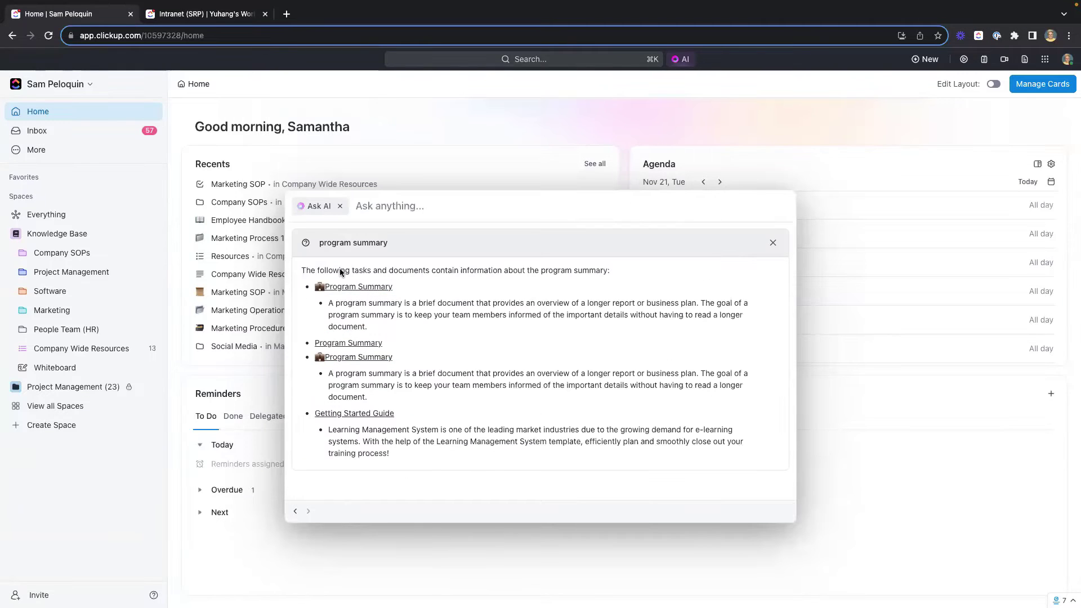
{"action": "left_click", "coordinate": [772, 242]}
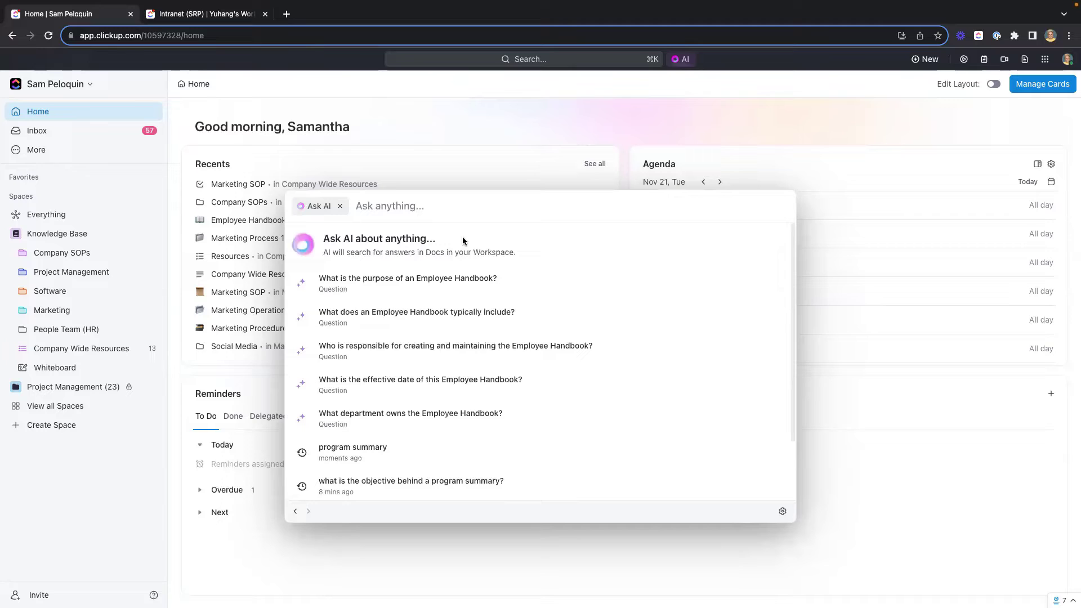
Step: Ask AI "what is the objective behind a program summary?" and close the search after reading the answer
{"action": "left_click", "coordinate": [466, 213]}
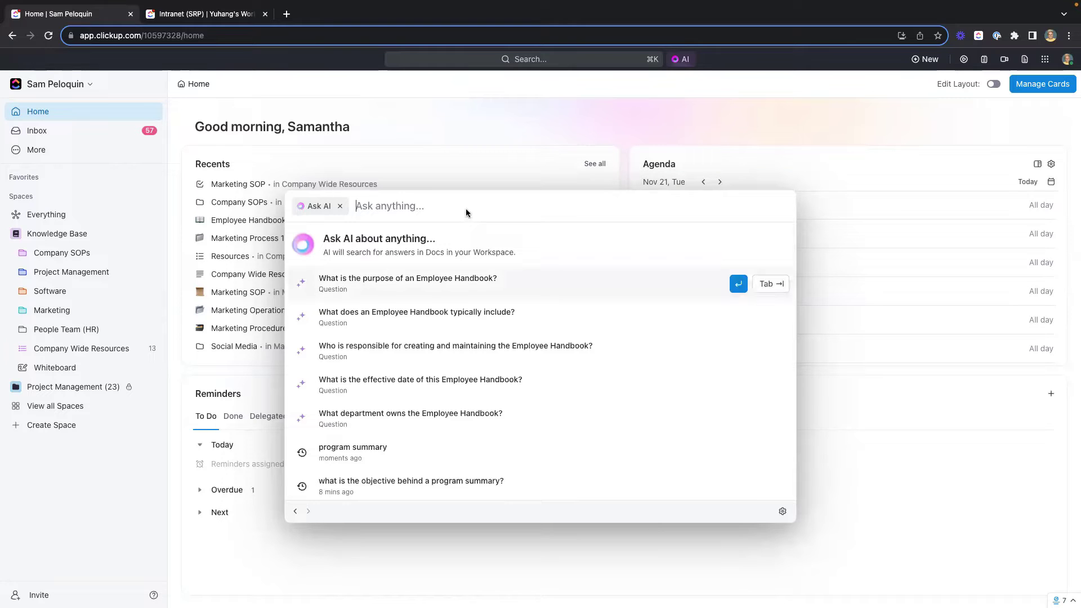
{"action": "type", "text": "what is the objec"}
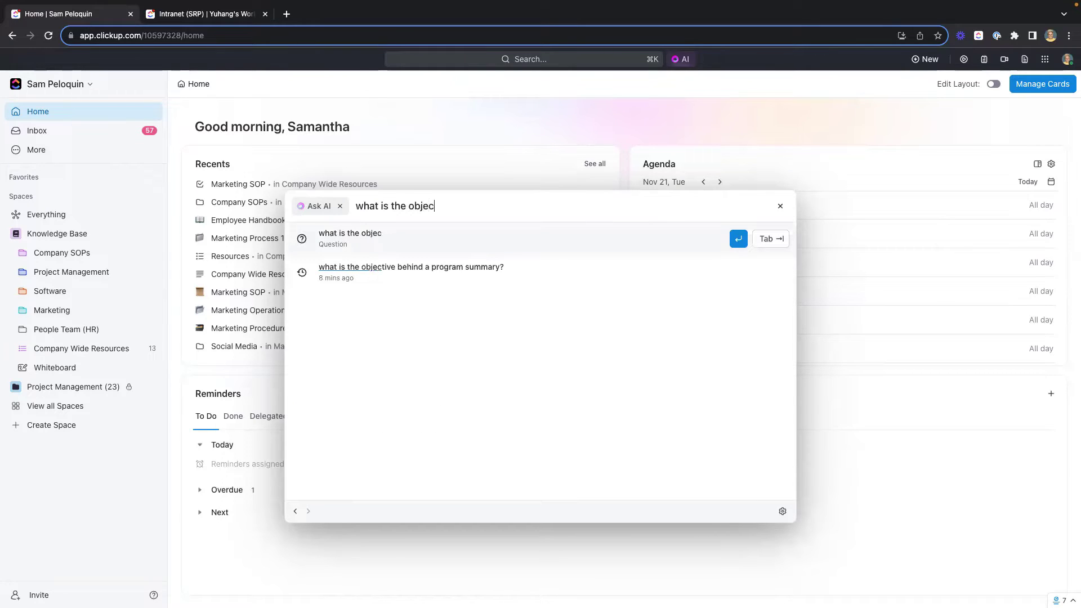
{"action": "type", "text": "tivebe"}
{"action": "left_click", "coordinate": [404, 267]}
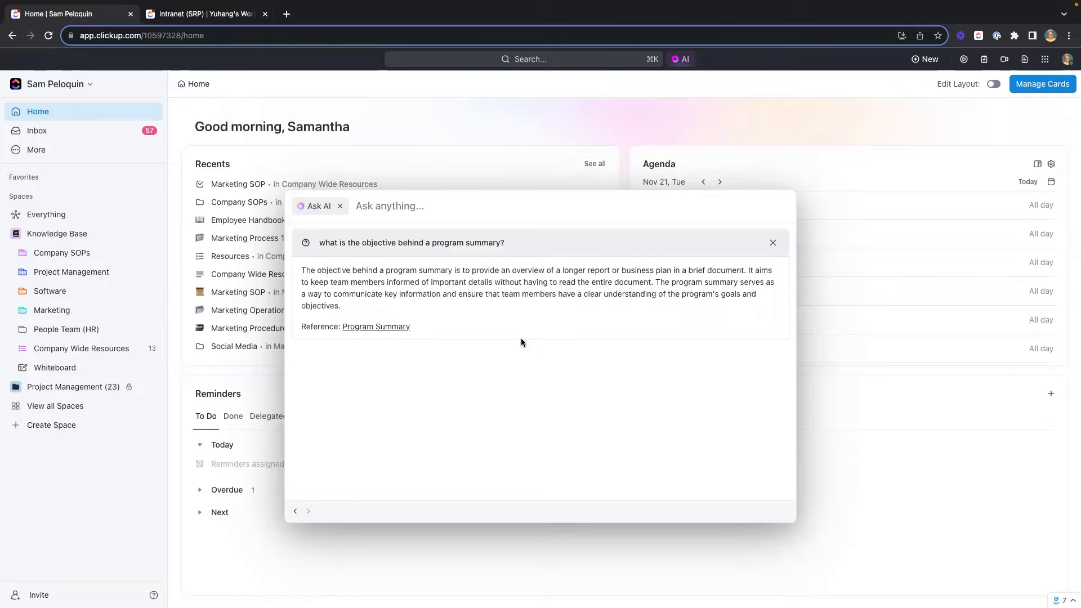
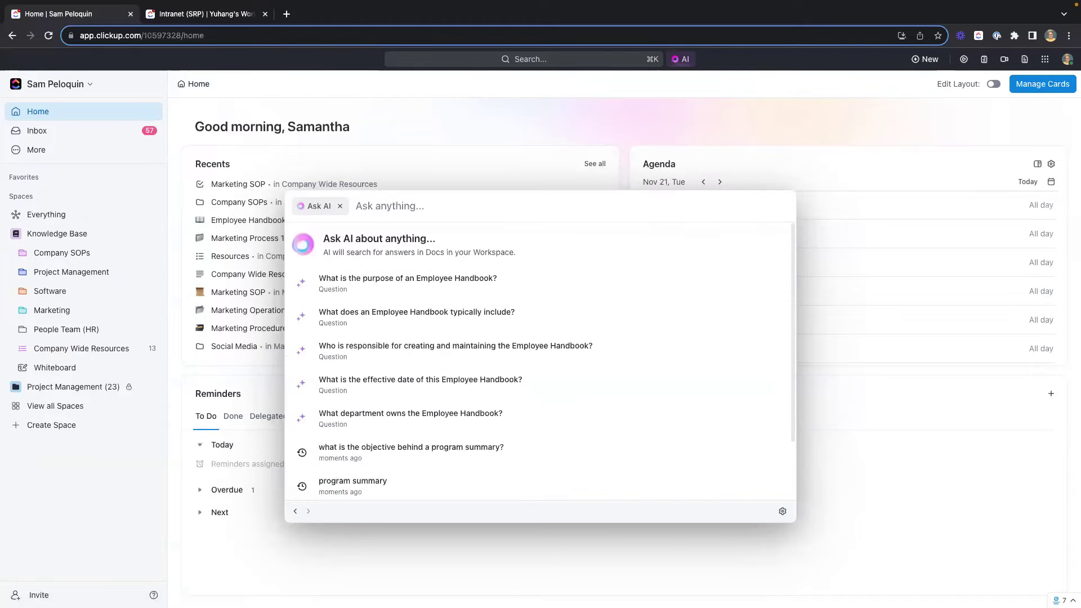
{"action": "left_click", "coordinate": [754, 133]}
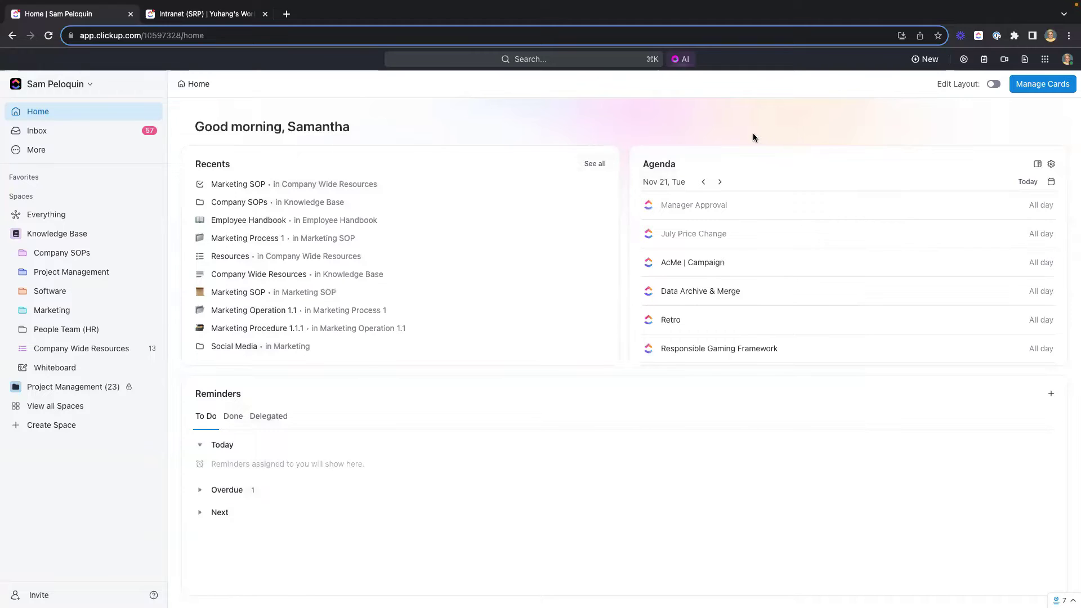
Step: Open the Marketing SOP task from the Company Wide Resources list and follow the link in its custom fields
{"action": "left_click", "coordinate": [81, 347]}
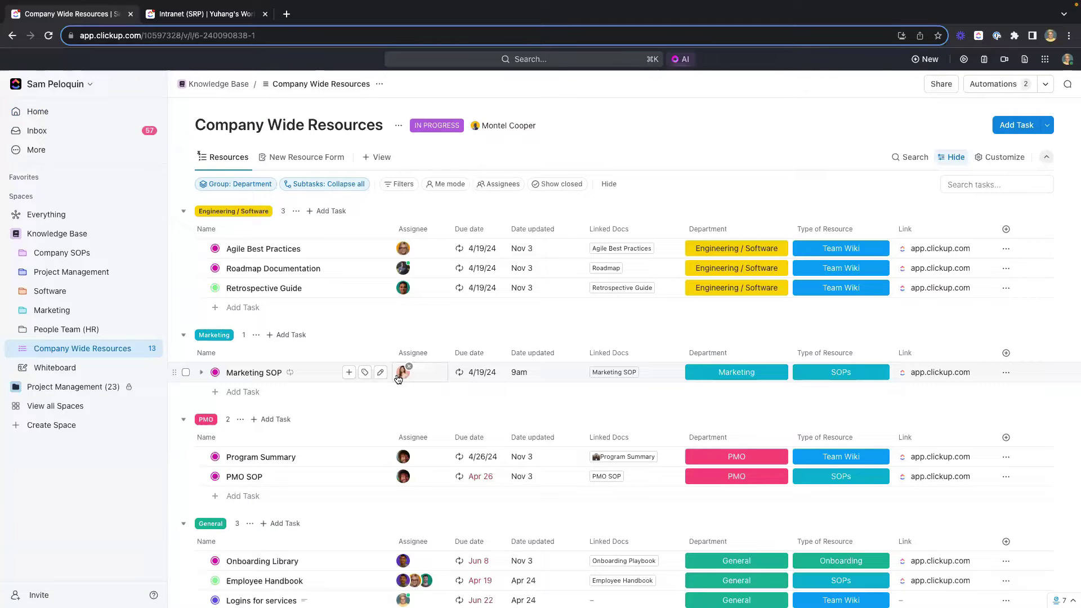
{"action": "mouse_move", "coordinate": [464, 377]}
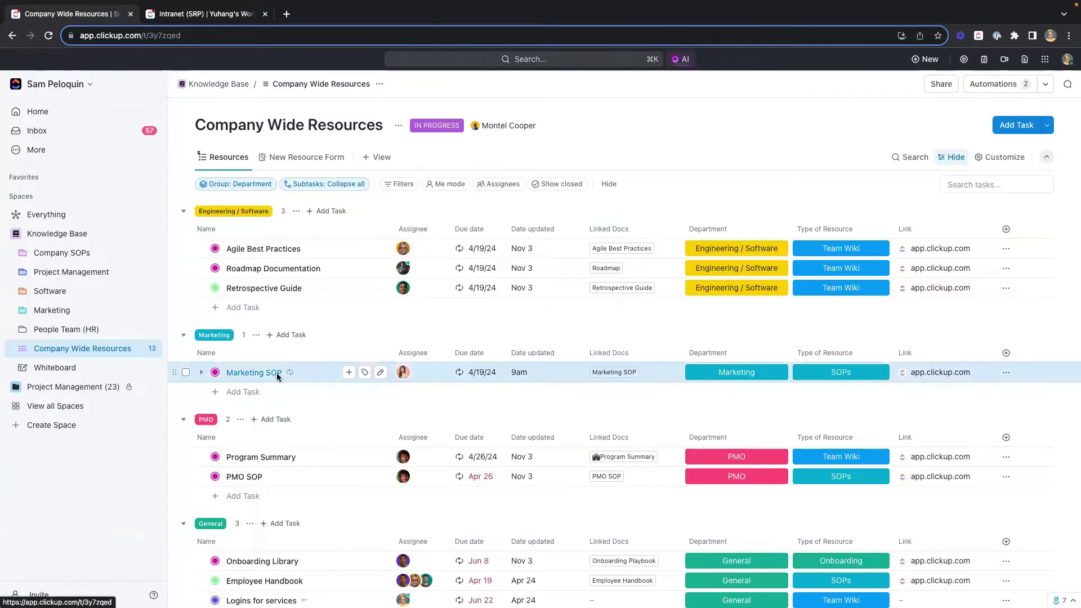
{"action": "left_click", "coordinate": [276, 374]}
{"action": "scroll", "coordinate": [291, 389], "scroll_direction": "down", "scroll_amount": 3}
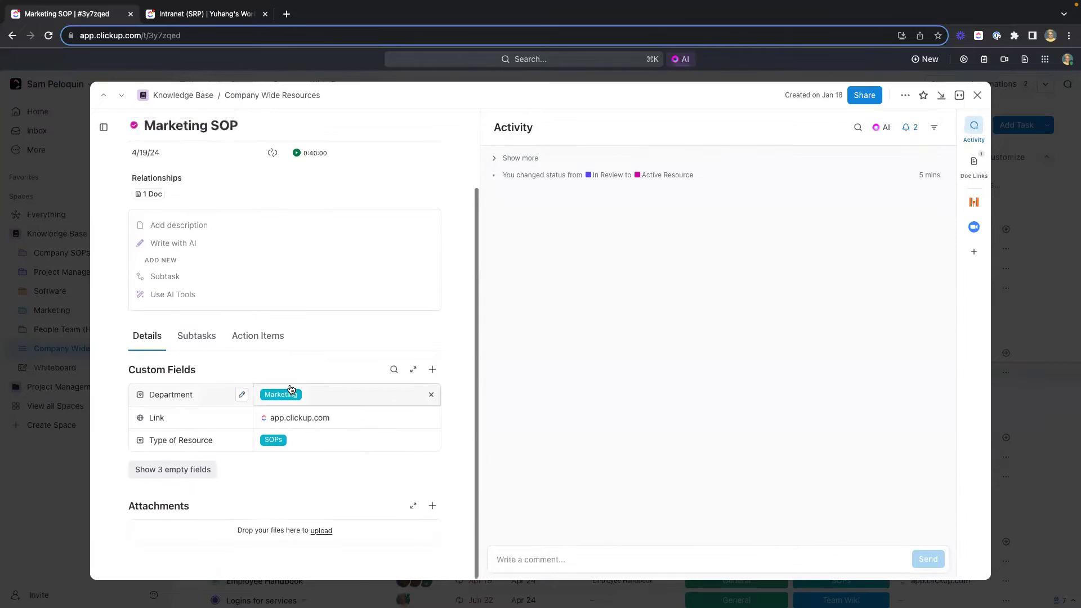
{"action": "left_click", "coordinate": [310, 418]}
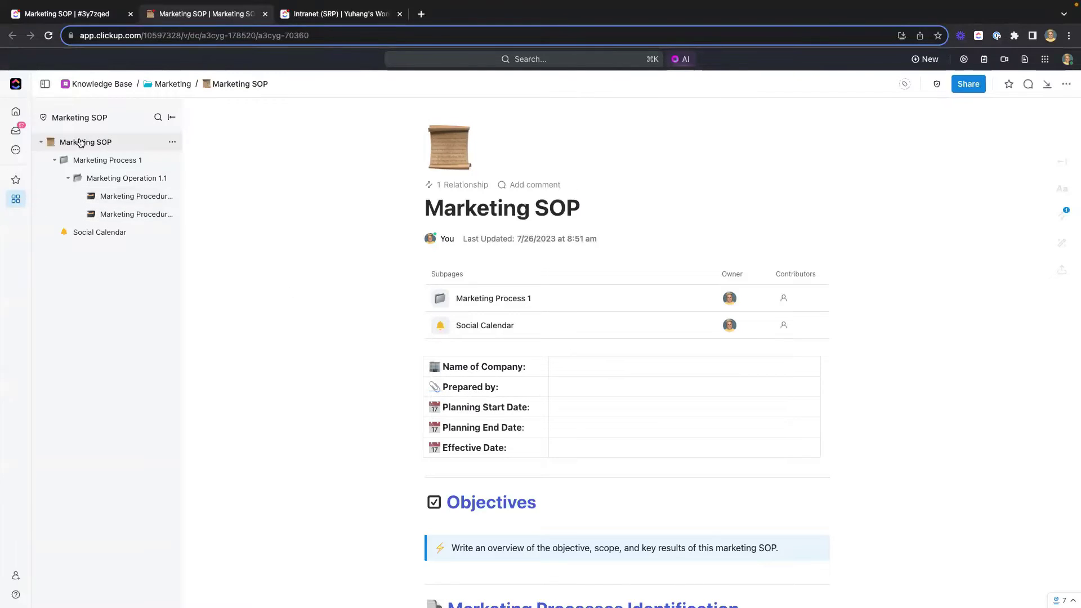
Step: Open the Marketing Process 1 page of the Marketing SOP doc and review its objectives and flowchart sections
{"action": "left_click", "coordinate": [97, 162]}
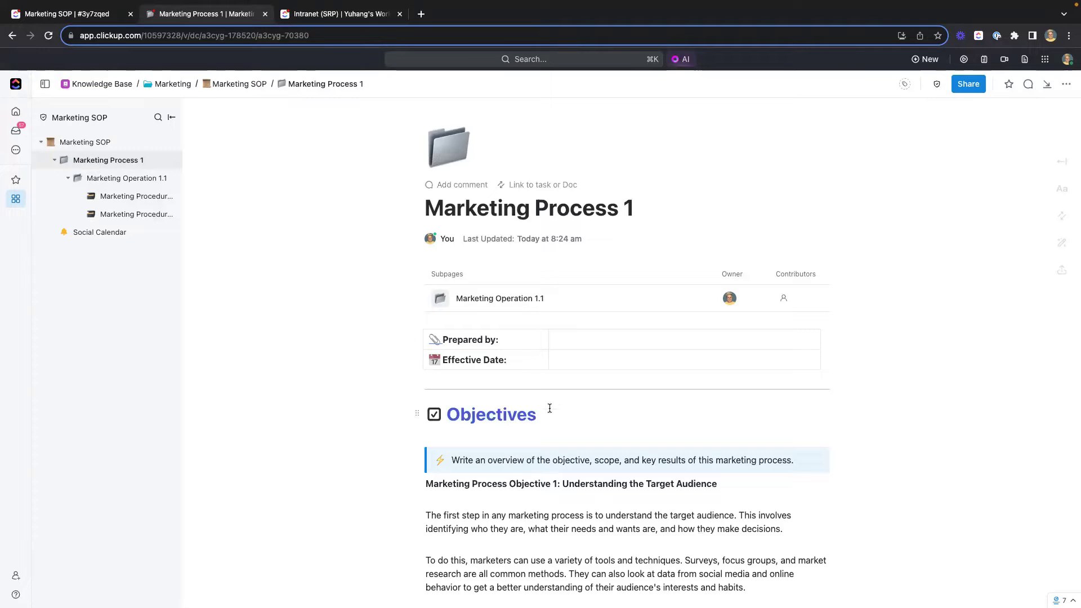
{"action": "scroll", "coordinate": [550, 405], "scroll_direction": "down", "scroll_amount": 3}
{"action": "scroll", "coordinate": [550, 405], "scroll_direction": "down", "scroll_amount": 2}
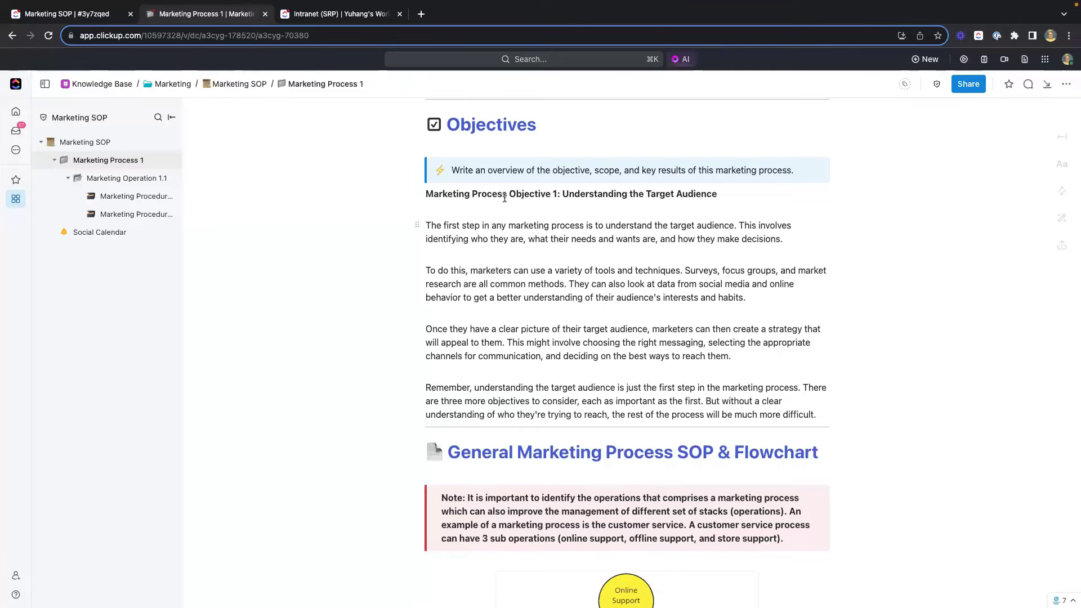
{"action": "scroll", "coordinate": [539, 290], "scroll_direction": "down", "scroll_amount": 3}
{"action": "scroll", "coordinate": [538, 292], "scroll_direction": "down", "scroll_amount": 3}
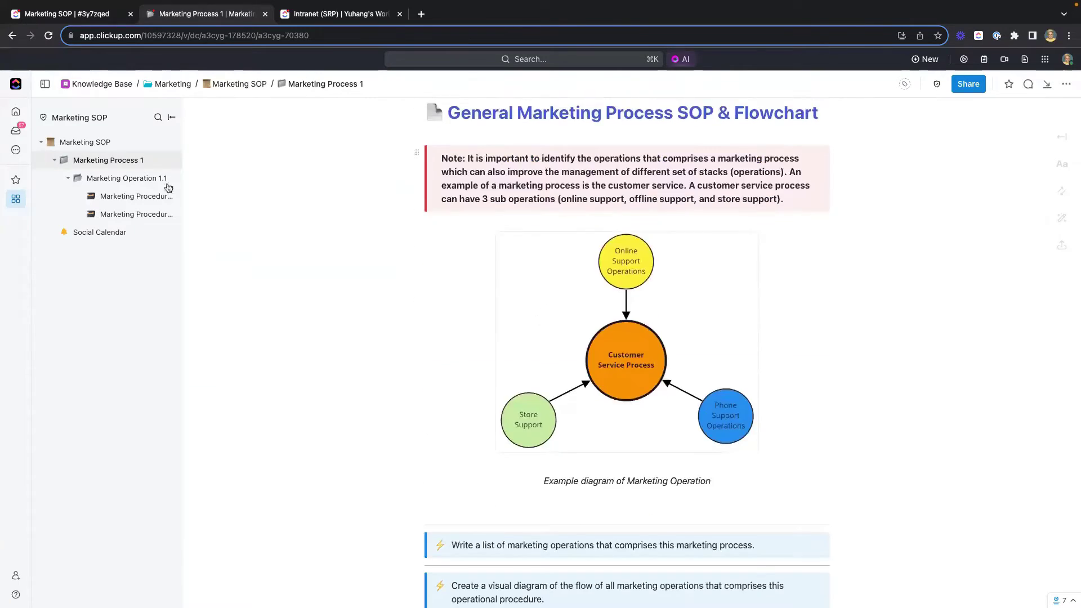
Step: Go through Marketing Operation 1.1 to the Marketing Procedure 1.1.1 page and view the comment attached to its objective
{"action": "left_click", "coordinate": [134, 178]}
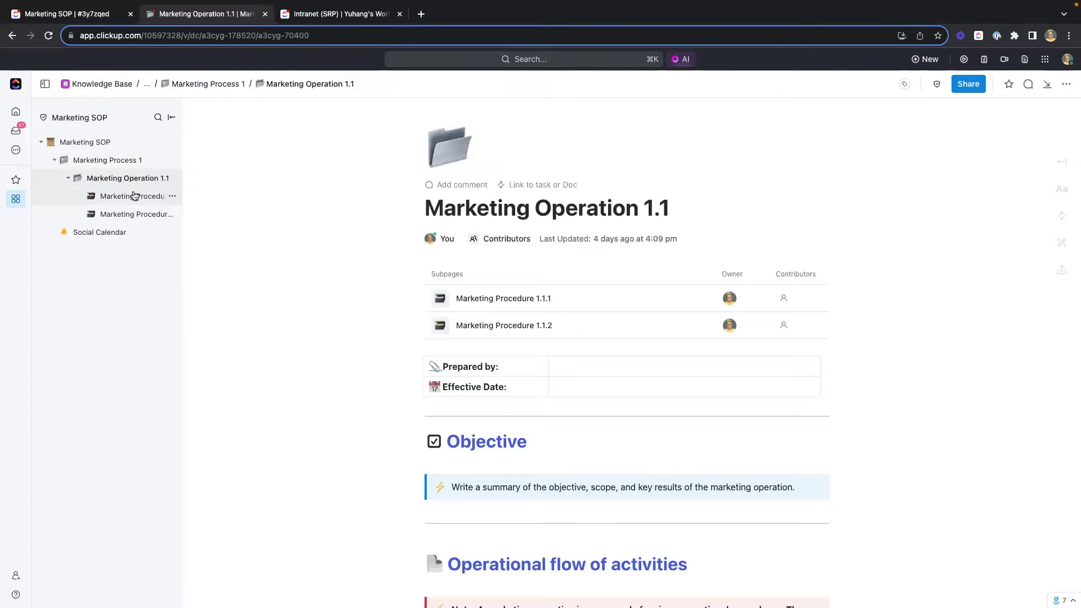
{"action": "left_click", "coordinate": [137, 196]}
{"action": "left_click", "coordinate": [557, 393]}
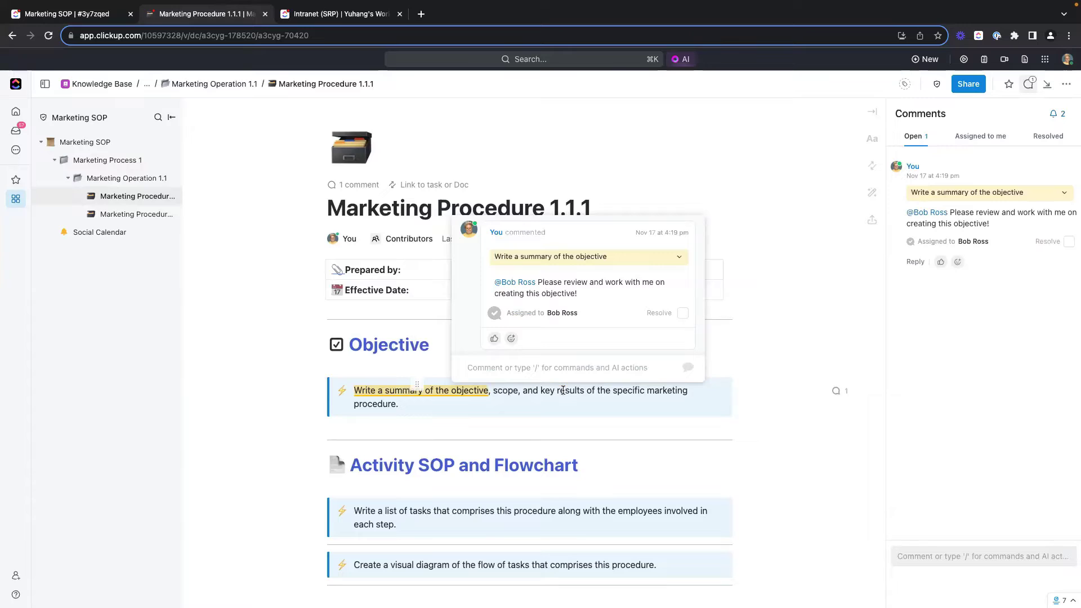
{"action": "left_click", "coordinate": [876, 113]}
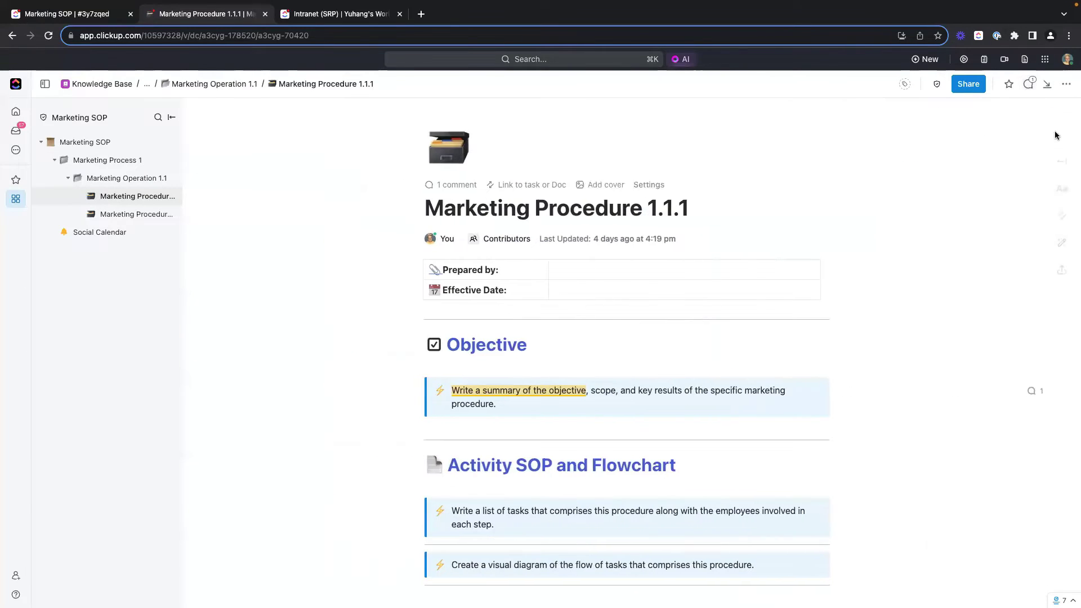
Step: Examine the page settings of Marketing Procedure 1.1.1 down to the page and doc protection options, then close them
{"action": "left_click", "coordinate": [1061, 160]}
{"action": "scroll", "coordinate": [1028, 416], "scroll_direction": "down", "scroll_amount": 3}
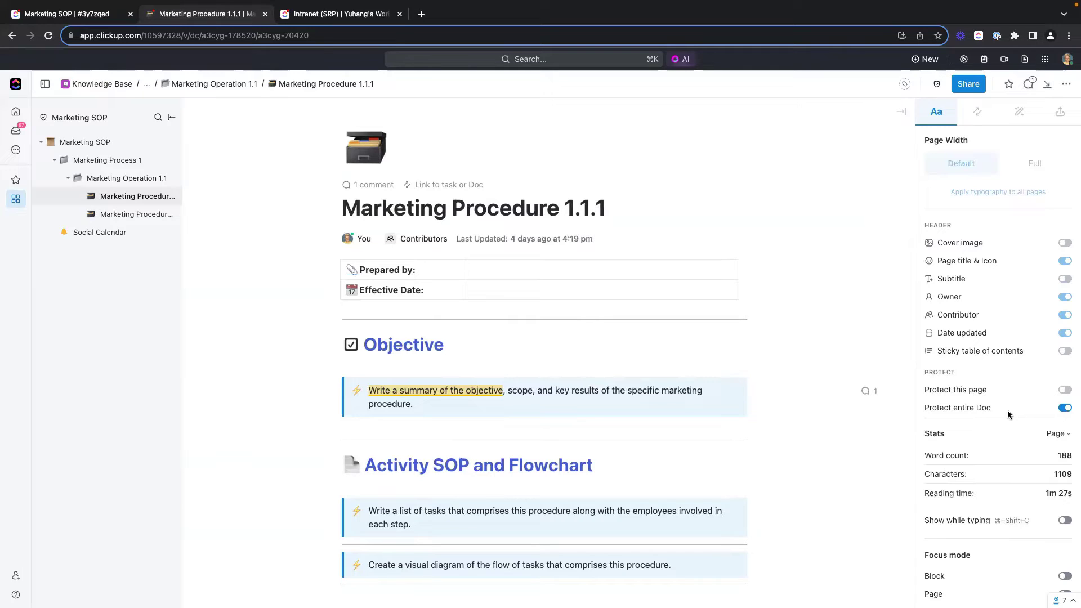
{"action": "left_click", "coordinate": [901, 113]}
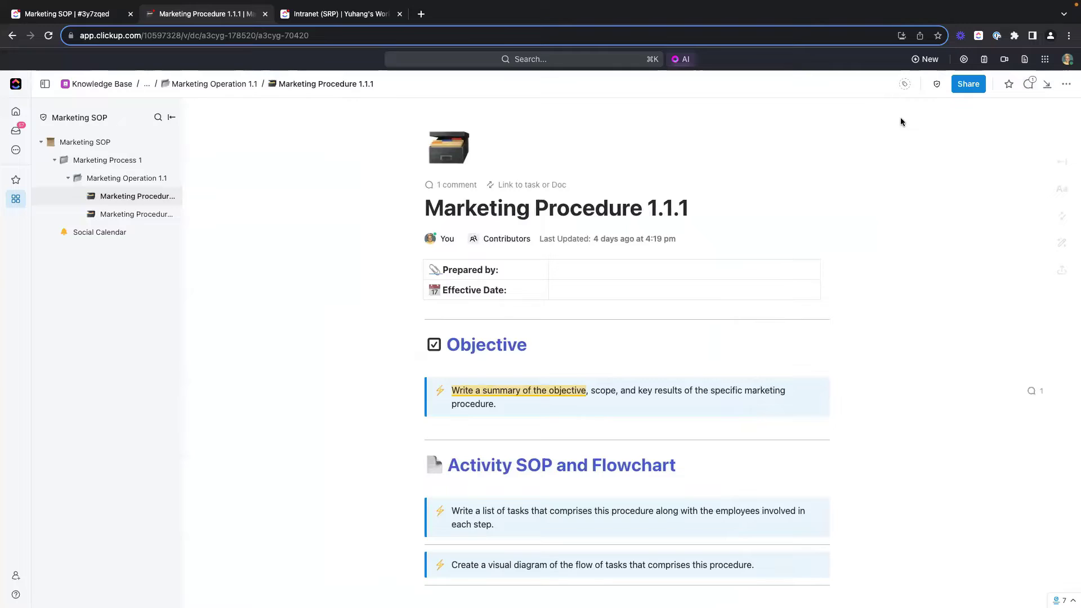
Step: Open the Employee Handbook doc in the Company SOPs folder and look over its main page
{"action": "left_click", "coordinate": [45, 85]}
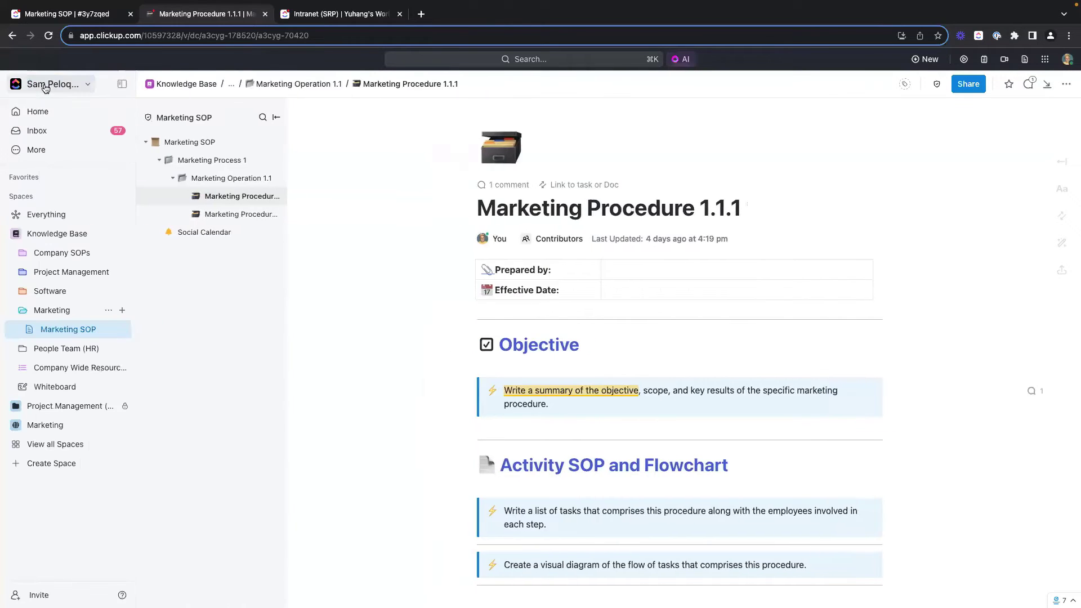
{"action": "left_click", "coordinate": [22, 254]}
{"action": "left_click", "coordinate": [68, 292]}
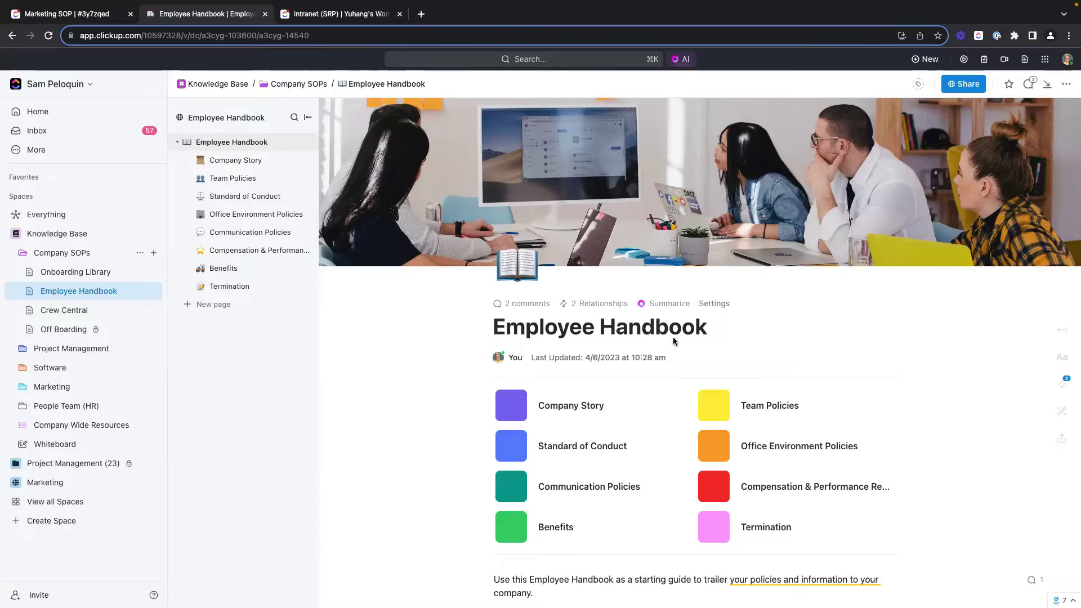
{"action": "scroll", "coordinate": [444, 349], "scroll_direction": "down", "scroll_amount": 2}
{"action": "scroll", "coordinate": [444, 349], "scroll_direction": "down", "scroll_amount": 5}
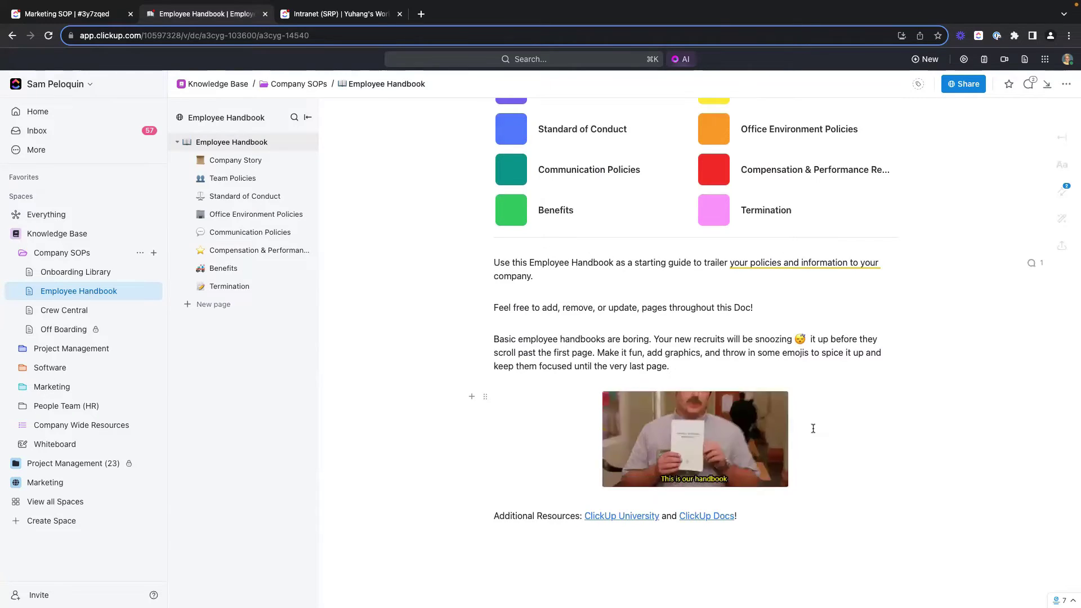
{"action": "scroll", "coordinate": [473, 273], "scroll_direction": "up", "scroll_amount": 3}
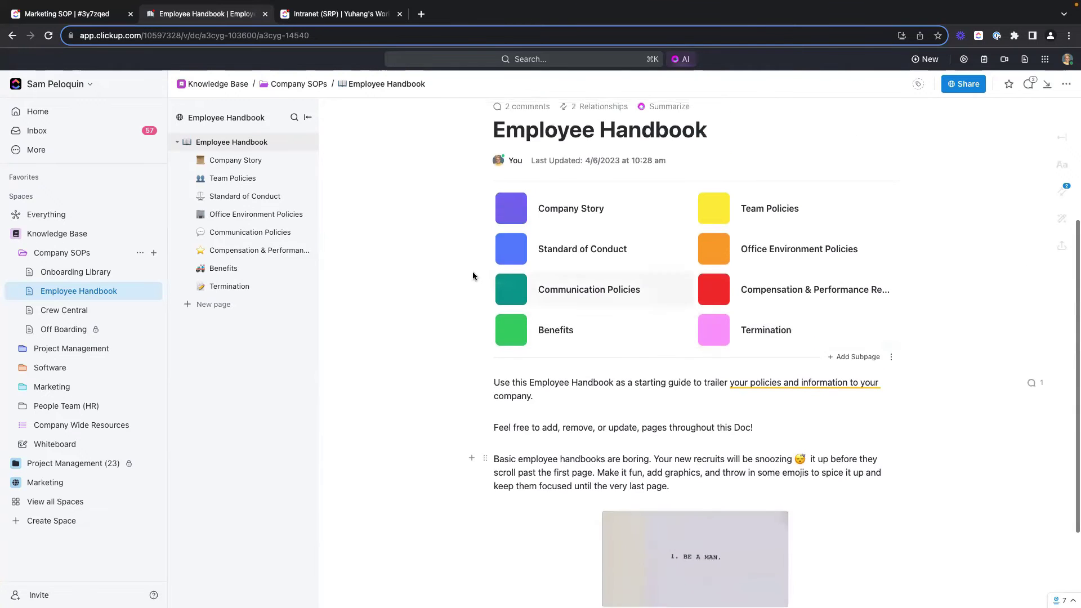
Step: Open the handbook's Company Story subpage and review its content down to the embedded customer story slides
{"action": "left_click", "coordinate": [561, 204]}
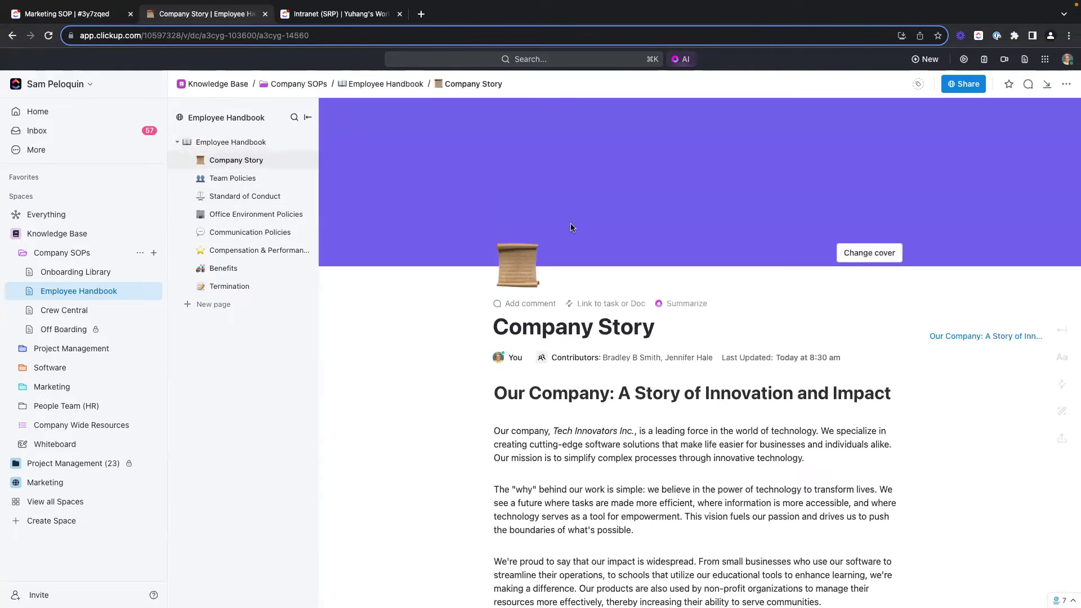
{"action": "scroll", "coordinate": [561, 415], "scroll_direction": "down", "scroll_amount": 20}
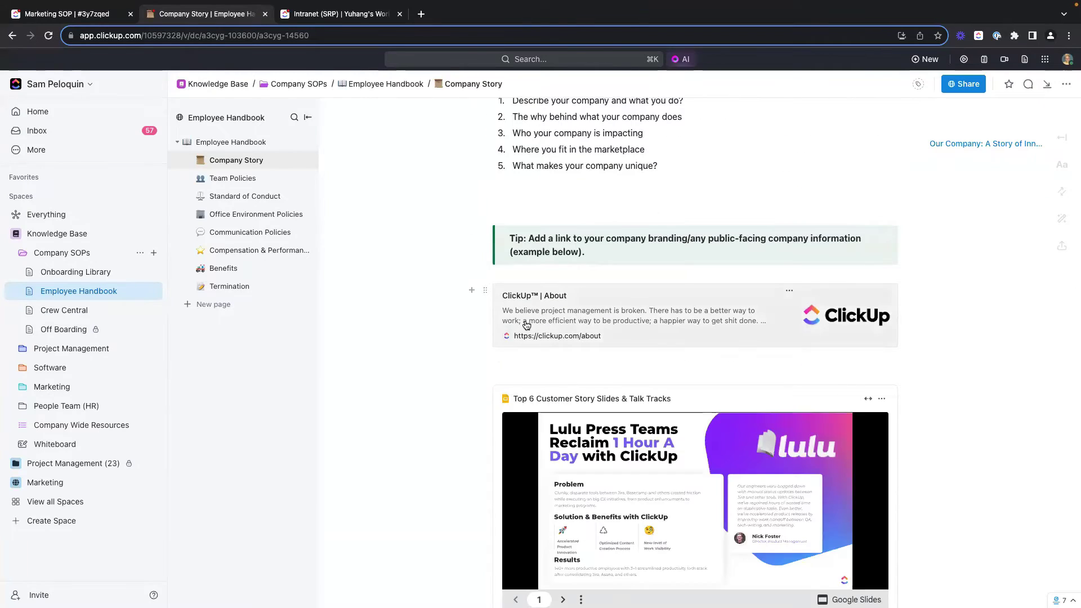
{"action": "scroll", "coordinate": [839, 366], "scroll_direction": "down", "scroll_amount": 3}
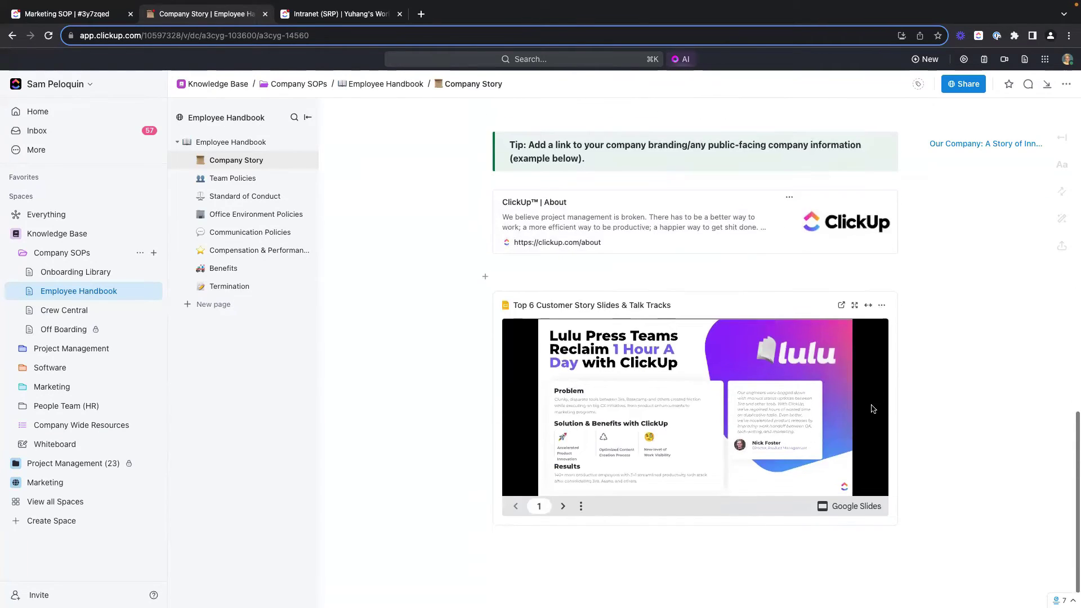
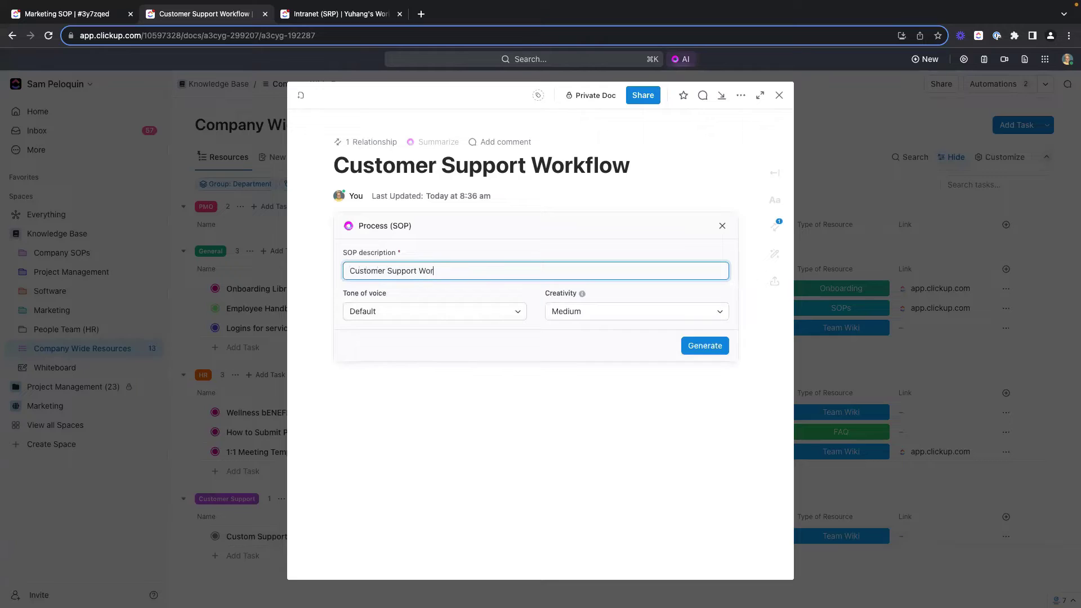
Step: Generate an AI process SOP described as Customer Support Workflow, with default tone and medium creativity, and insert it into the doc
{"action": "type", "text": "ow"}
{"action": "left_click", "coordinate": [701, 349]}
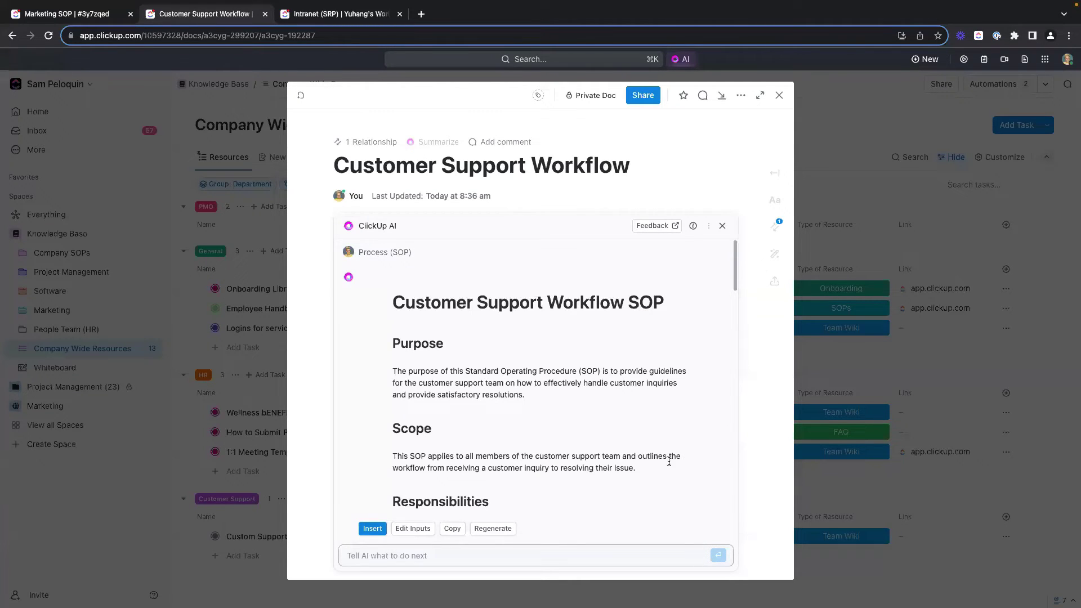
{"action": "scroll", "coordinate": [693, 469], "scroll_direction": "down", "scroll_amount": 5}
{"action": "left_click", "coordinate": [369, 529]}
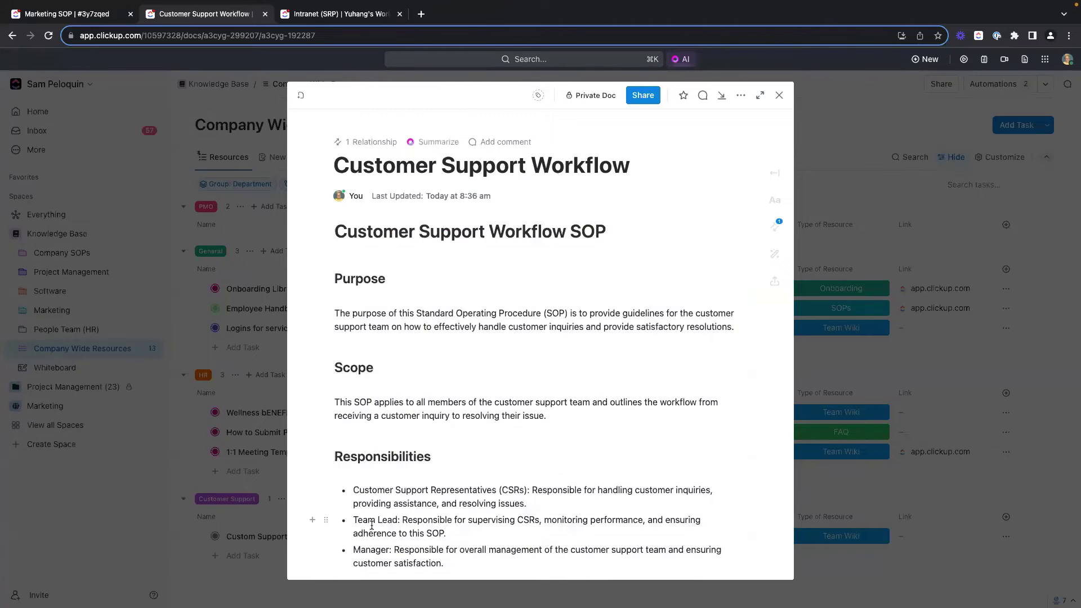
Step: Make the paragraph under the Purpose heading longer with AI and replace the original text with the generated version
{"action": "left_click_drag", "start_coordinate": [335, 313], "coordinate": [735, 328]}
{"action": "left_click", "coordinate": [675, 346]}
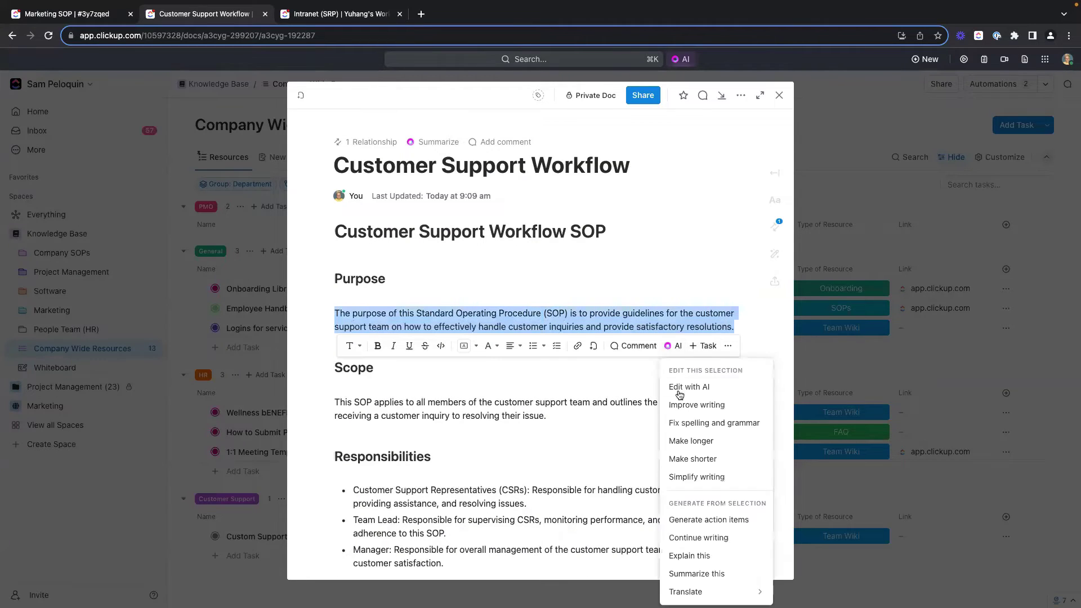
{"action": "left_click", "coordinate": [705, 443]}
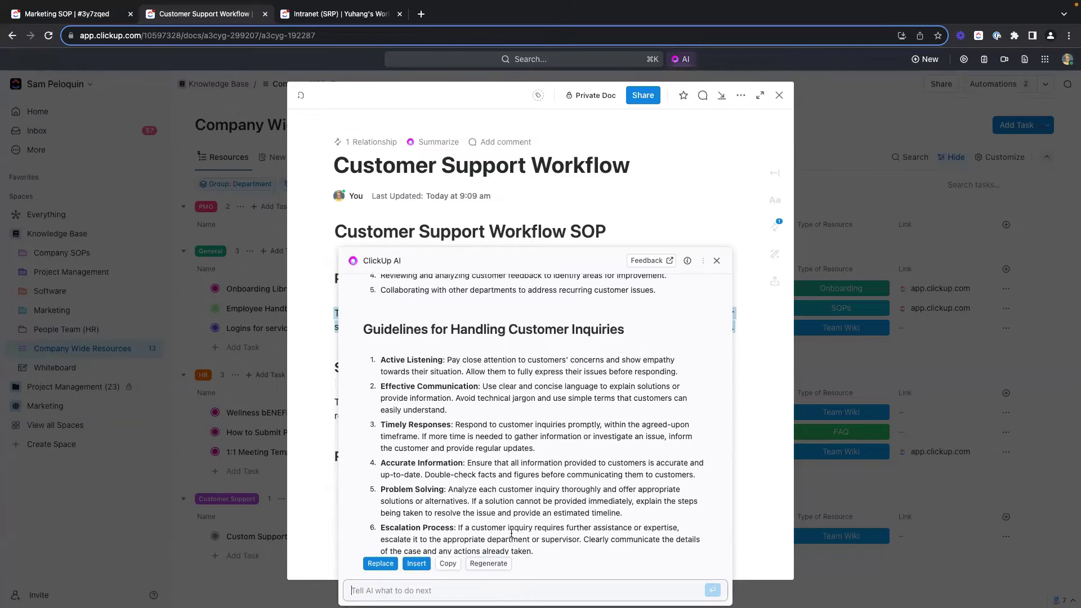
{"action": "left_click", "coordinate": [396, 563]}
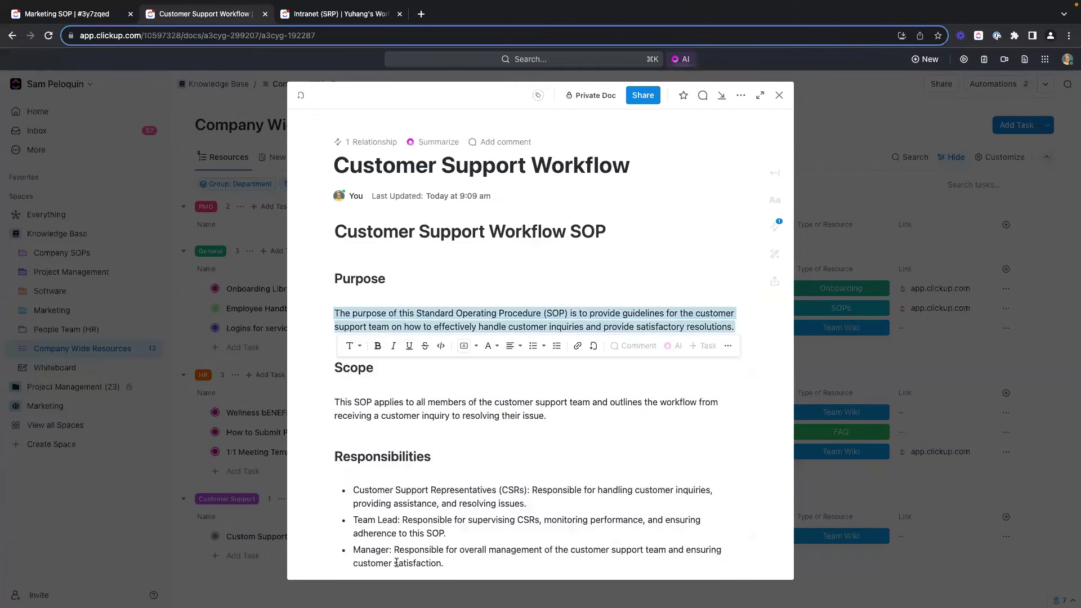
Step: Delete the duplicate Purpose heading below the SOP title and close the Customer Support Workflow doc
{"action": "left_click", "coordinate": [377, 287]}
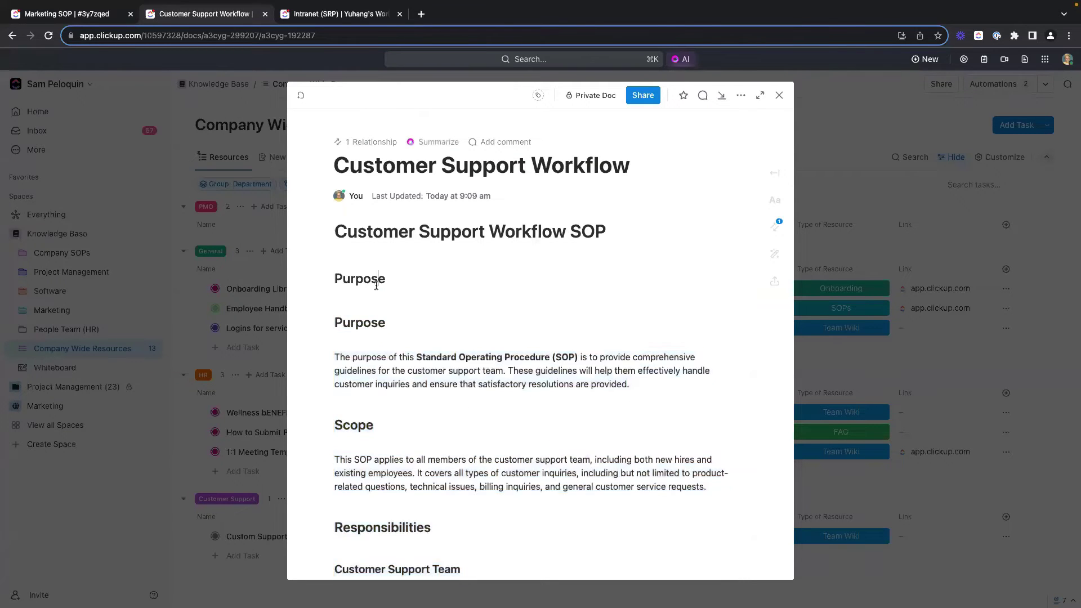
{"action": "double_click", "coordinate": [377, 287]}
{"action": "key", "text": "BackSpace"}
{"action": "key", "text": "BackSpace"}
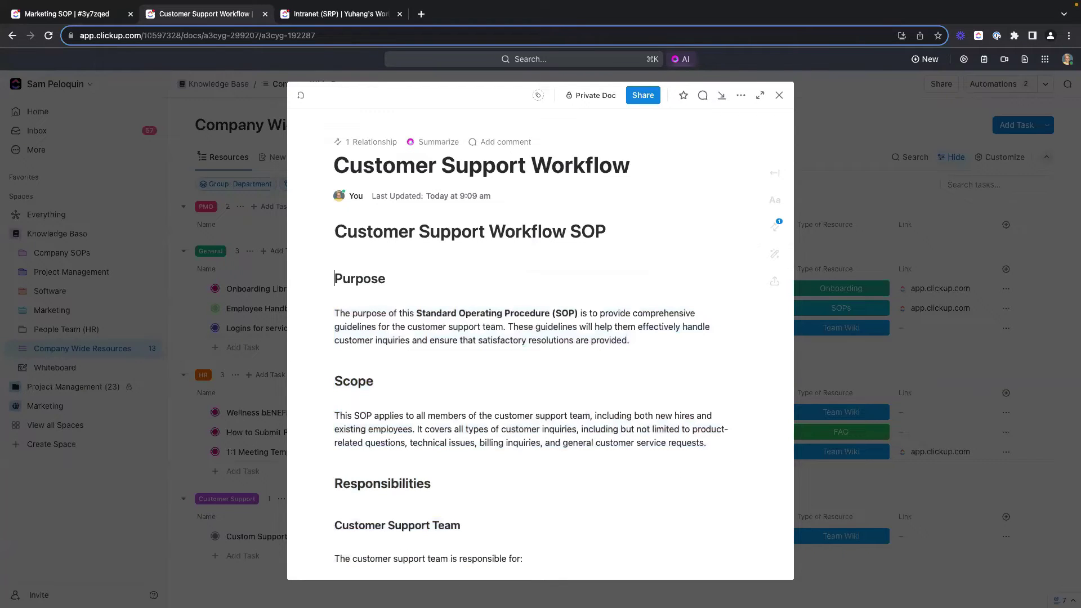
{"action": "left_click", "coordinate": [338, 296]}
{"action": "left_click", "coordinate": [780, 97]}
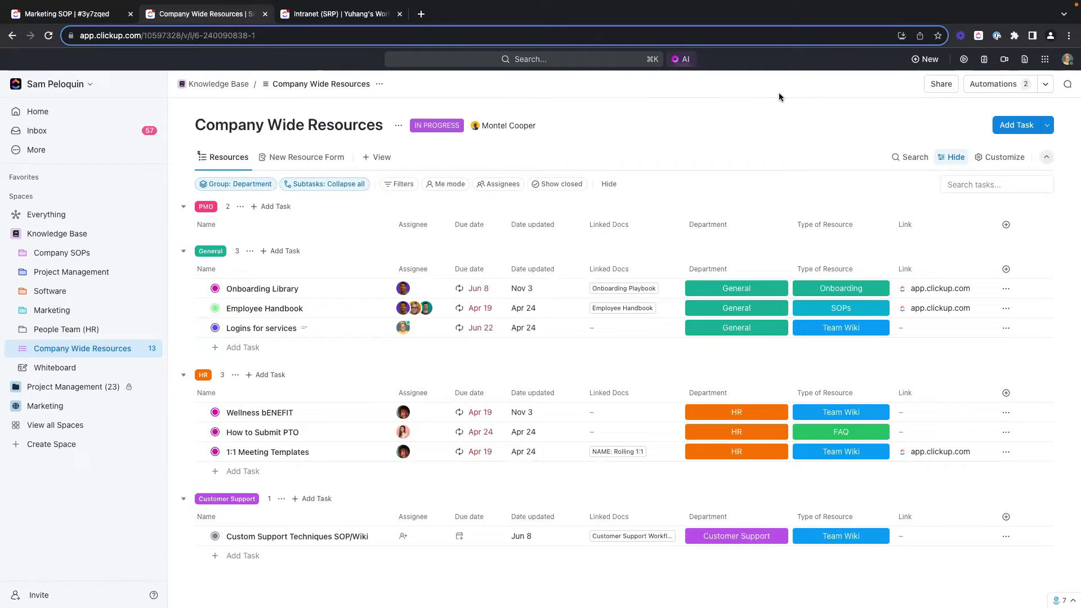
Step: Open the Intranet (SRP) dashboard and review its banner, quick links, news, birthdays, support form and CEO questions cards
{"action": "left_click", "coordinate": [380, 15]}
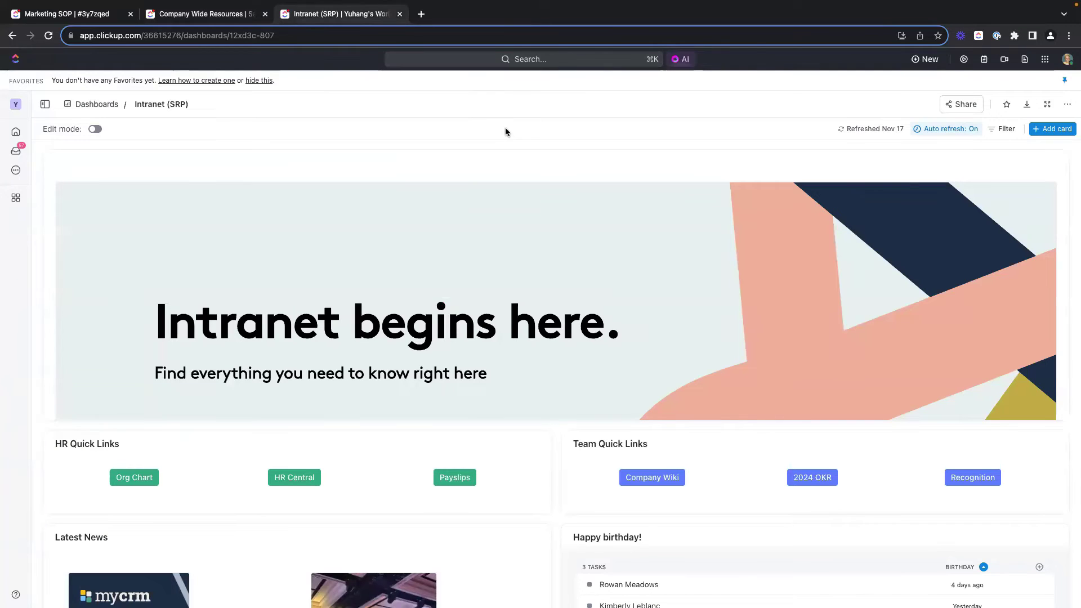
{"action": "scroll", "coordinate": [794, 211], "scroll_direction": "down", "scroll_amount": 2}
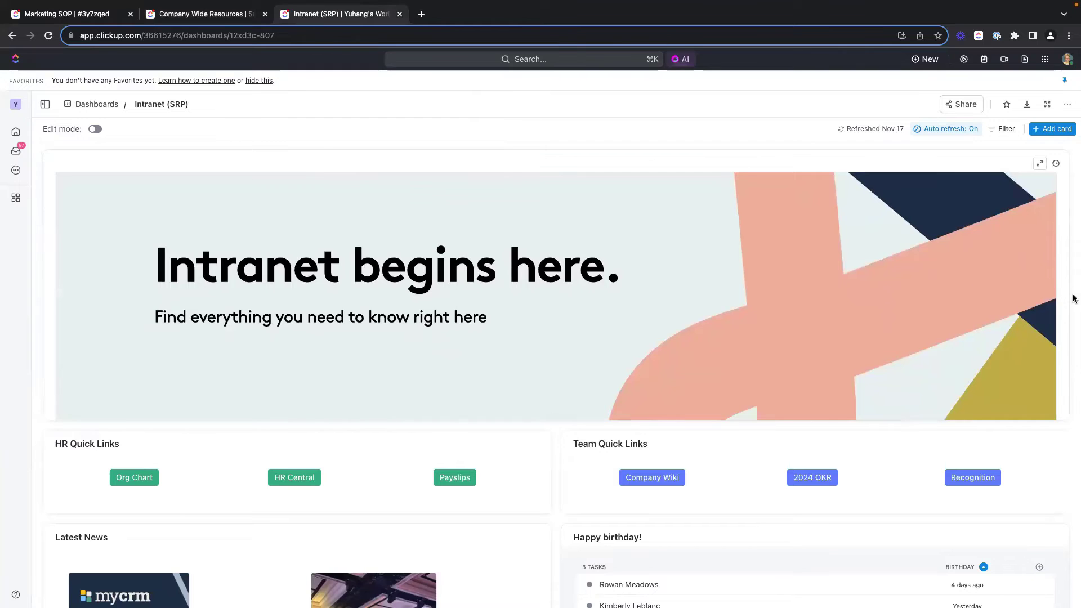
{"action": "scroll", "coordinate": [1072, 300], "scroll_direction": "down", "scroll_amount": 2}
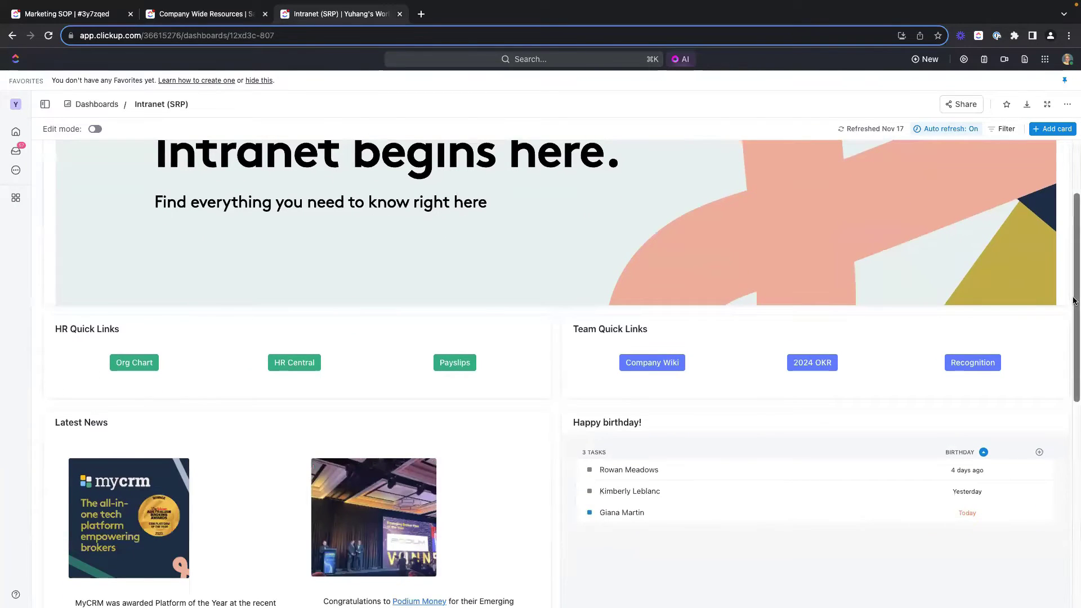
{"action": "scroll", "coordinate": [89, 308], "scroll_direction": "down", "scroll_amount": 1}
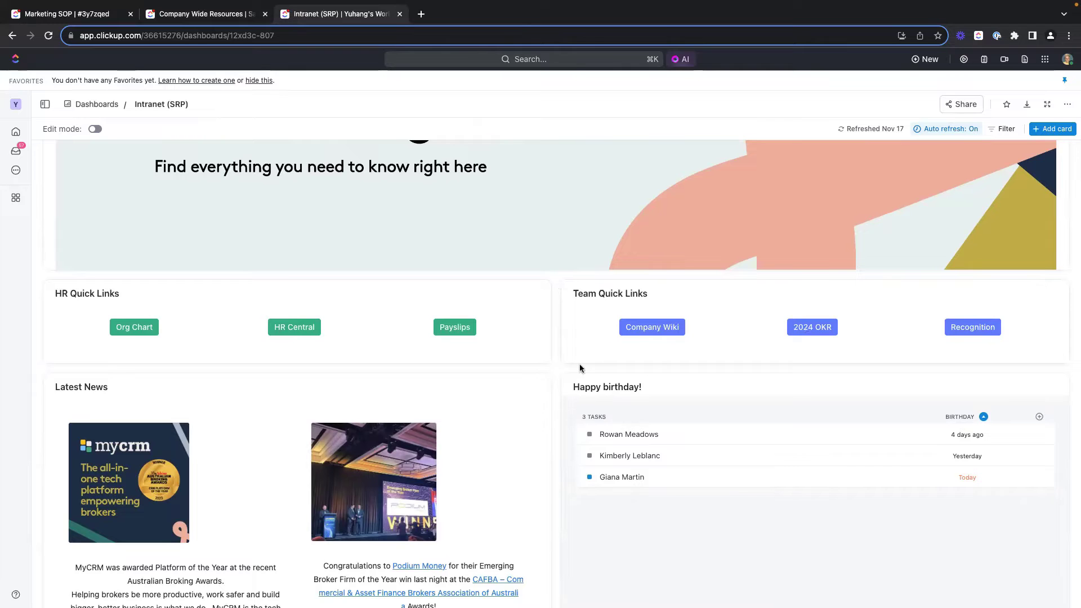
{"action": "scroll", "coordinate": [555, 370], "scroll_direction": "down", "scroll_amount": 3}
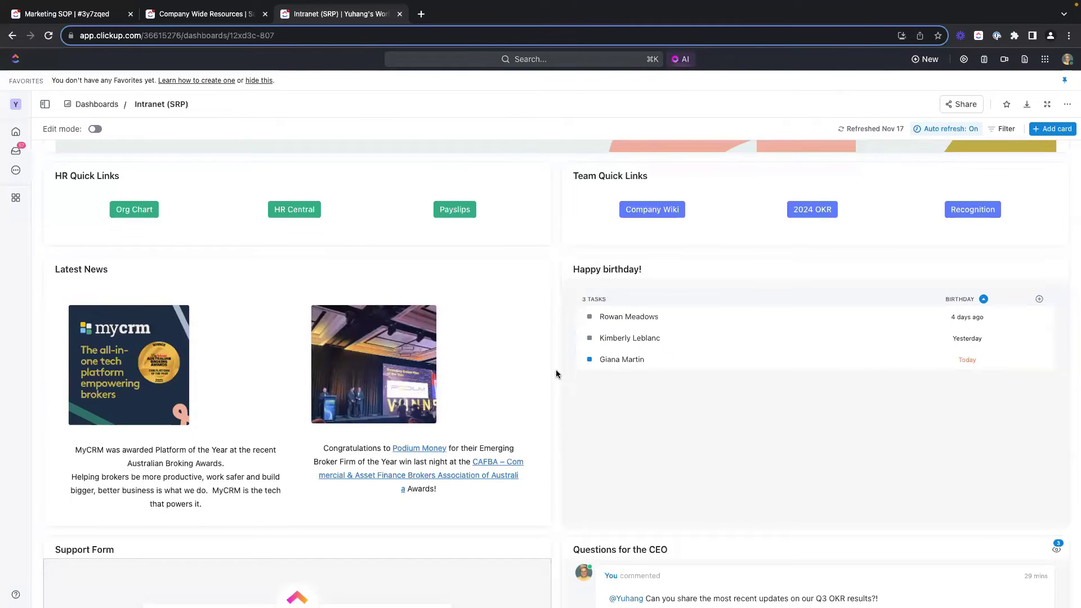
{"action": "scroll", "coordinate": [556, 370], "scroll_direction": "down", "scroll_amount": 1}
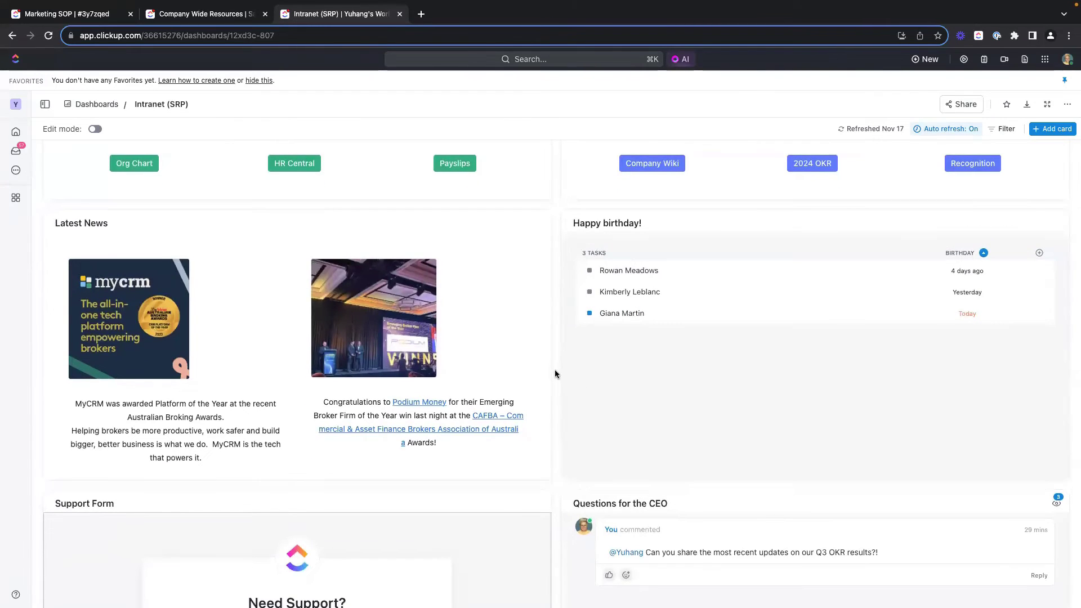
{"action": "scroll", "coordinate": [555, 370], "scroll_direction": "down", "scroll_amount": 5}
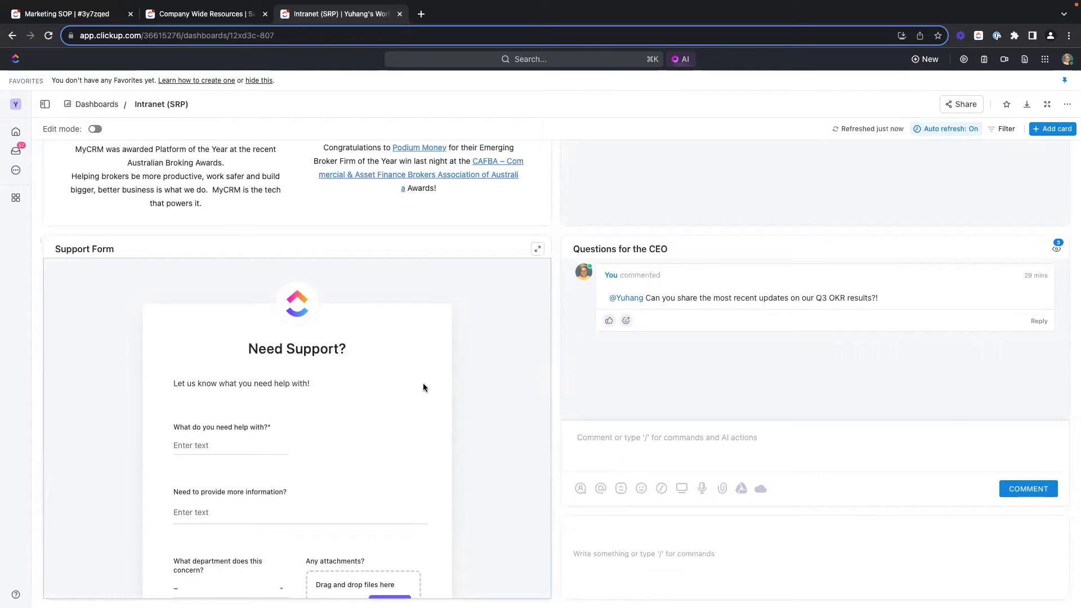
{"action": "scroll", "coordinate": [554, 380], "scroll_direction": "up", "scroll_amount": 5}
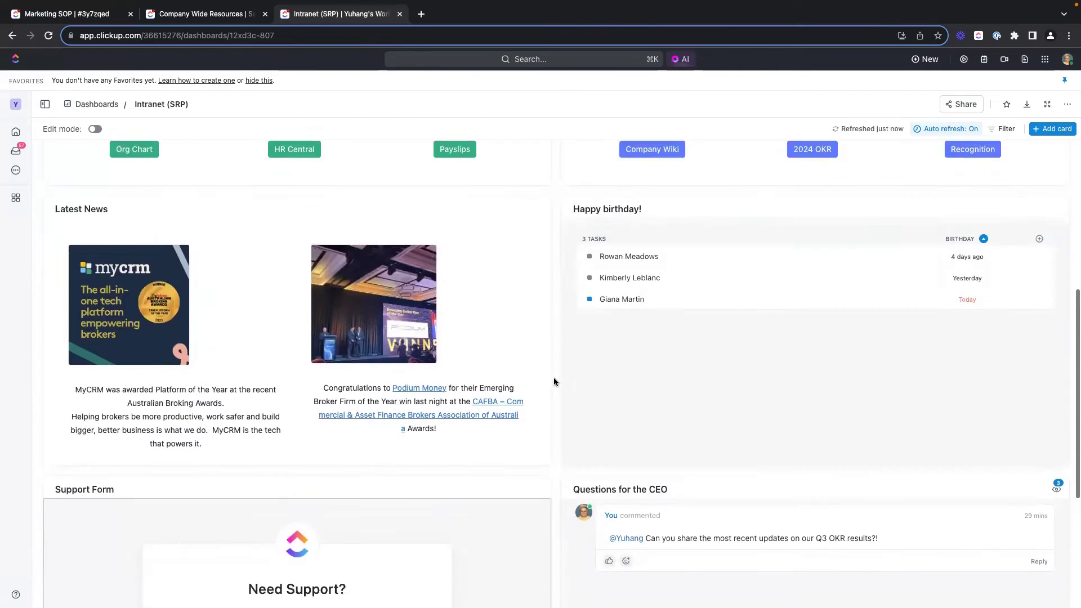
{"action": "scroll", "coordinate": [554, 381], "scroll_direction": "up", "scroll_amount": 6}
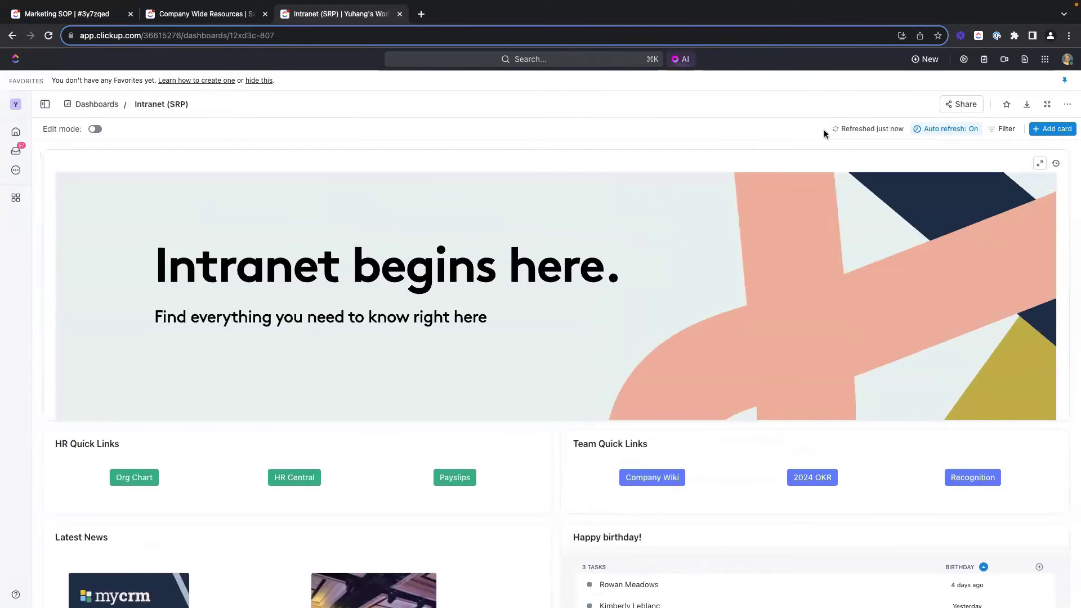
{"action": "scroll", "coordinate": [1074, 160], "scroll_direction": "down", "scroll_amount": 1}
{"action": "scroll", "coordinate": [1074, 161], "scroll_direction": "up", "scroll_amount": 1}
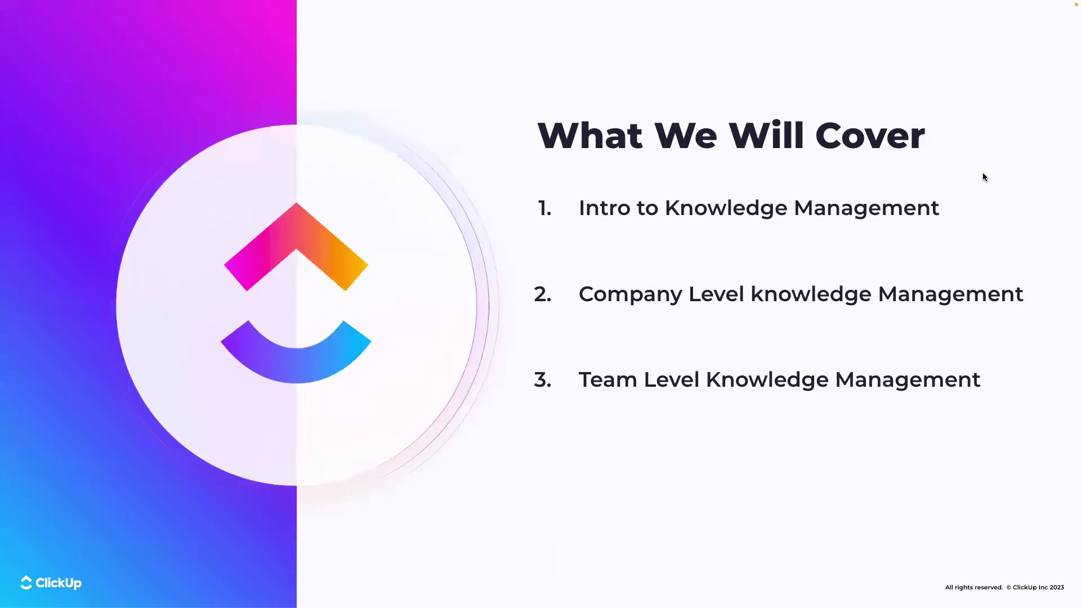
{"action": "key", "text": "Right"}
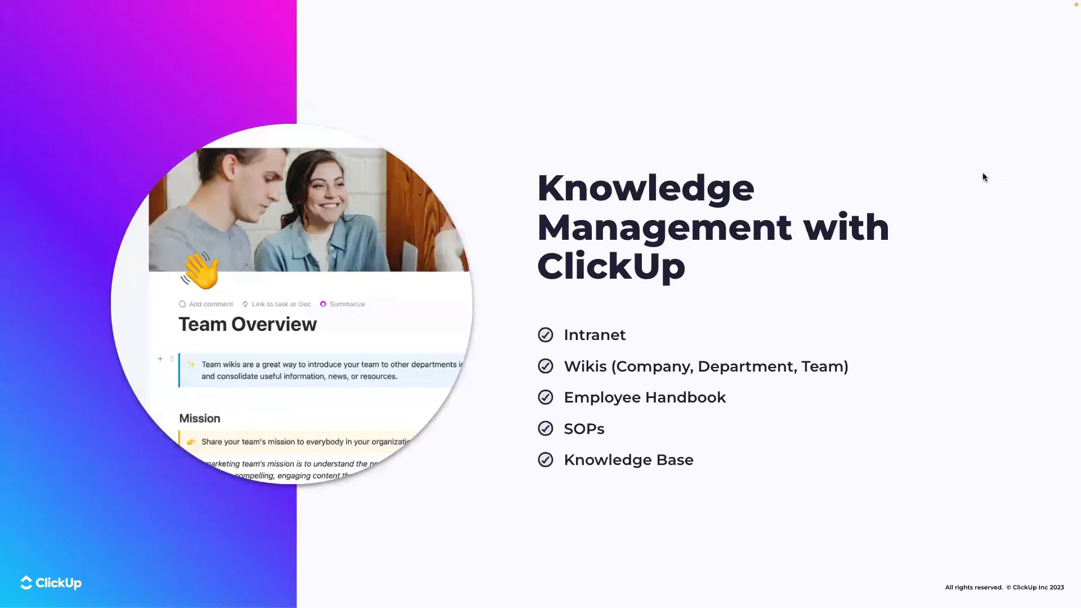